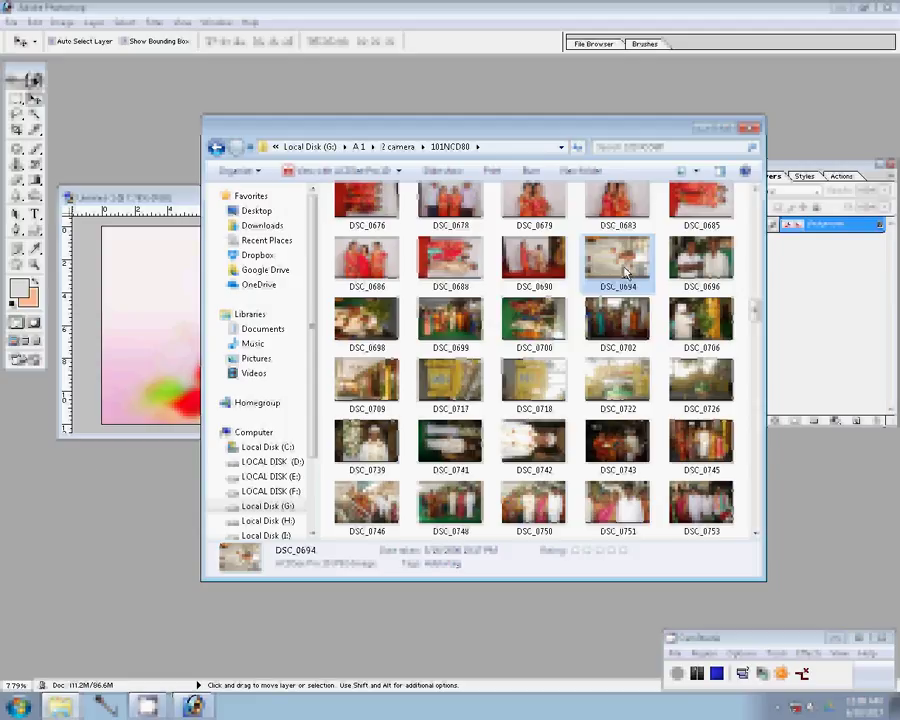
Open DSC_0694 in Photoshop and rotate its canvas 90° CCW into portrait orientation.
{"action": "left_click_drag", "start_coordinate": [627, 272], "coordinate": [90, 470]}
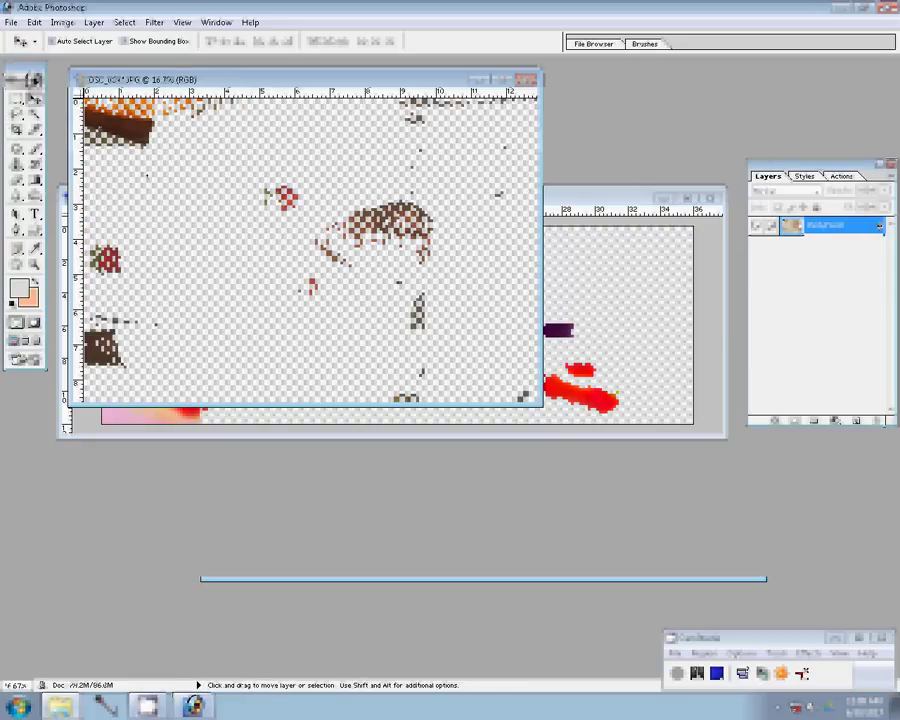
{"action": "left_click", "coordinate": [62, 22]}
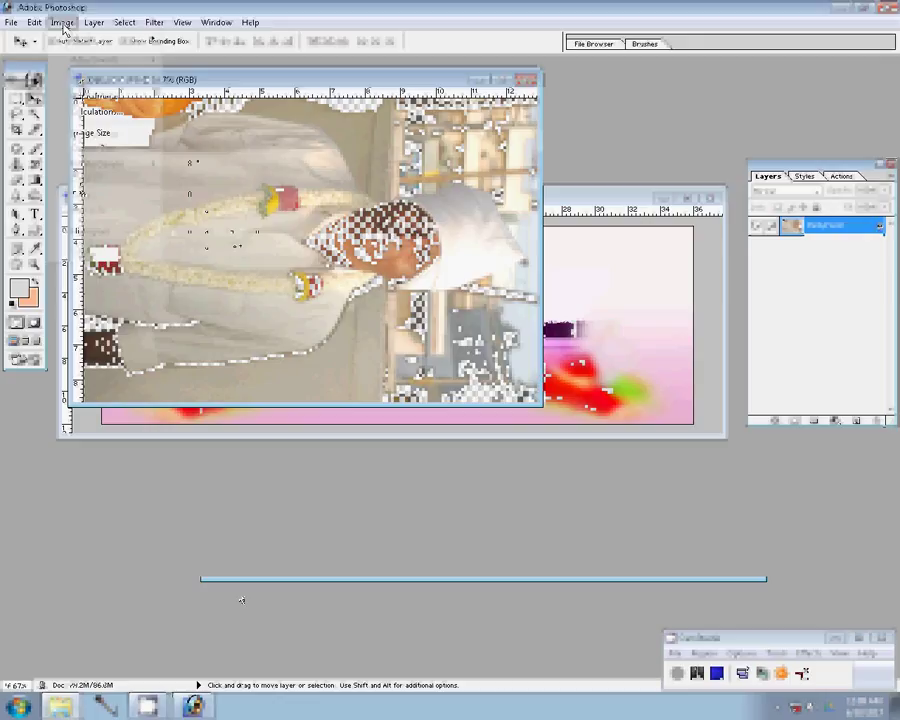
{"action": "left_click", "coordinate": [209, 214]}
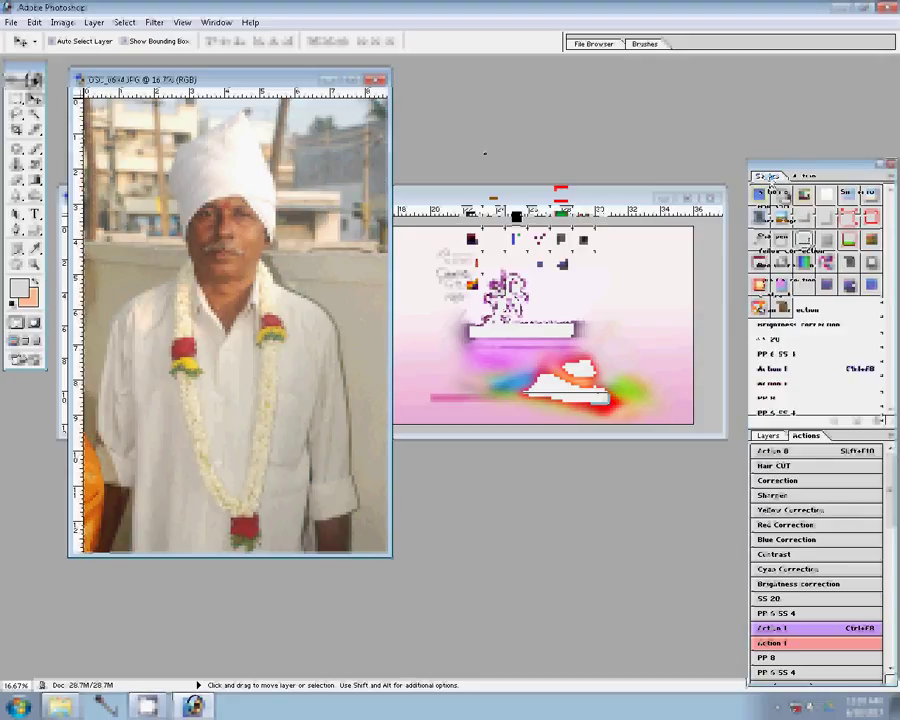
Re-dock the Styles palette and resize DSC_0694 to 4 inches wide.
{"action": "left_click_drag", "start_coordinate": [769, 177], "coordinate": [478, 153]}
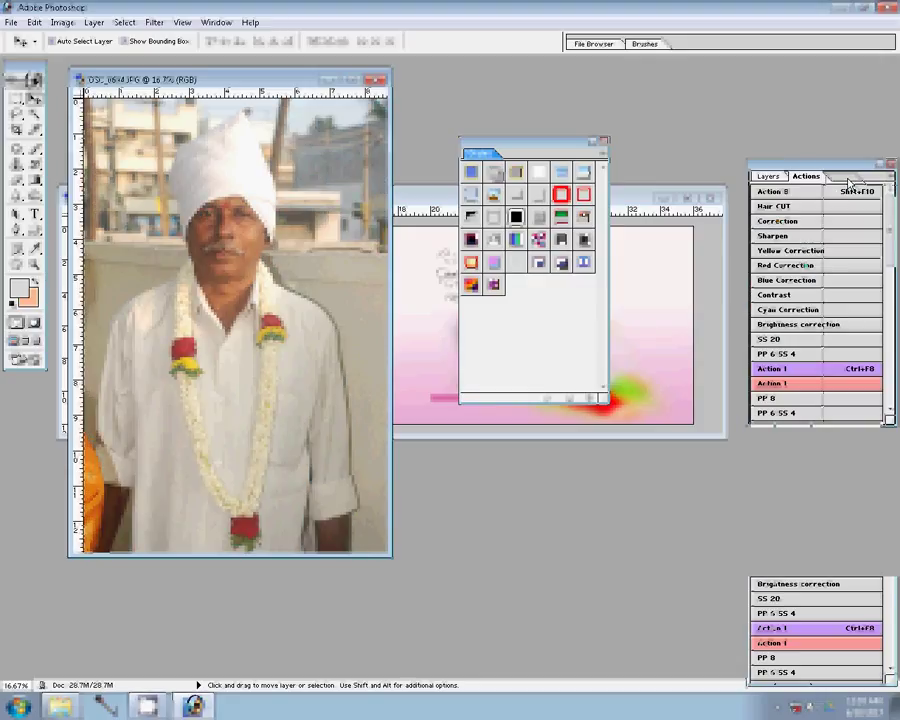
{"action": "left_click_drag", "start_coordinate": [848, 183], "coordinate": [850, 187]}
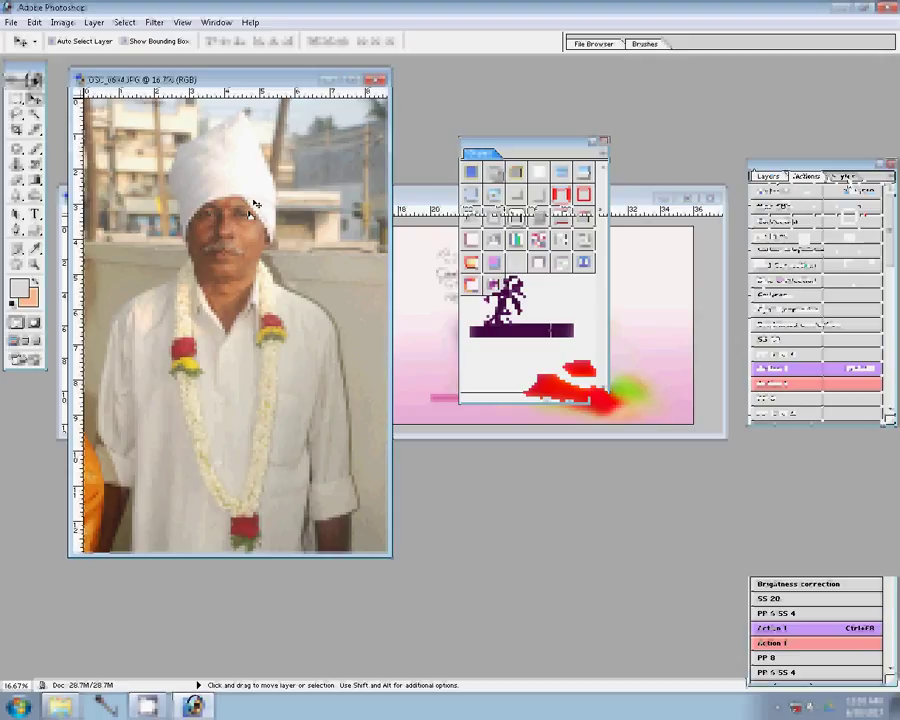
{"action": "key", "text": "ctrl+alt+i"}
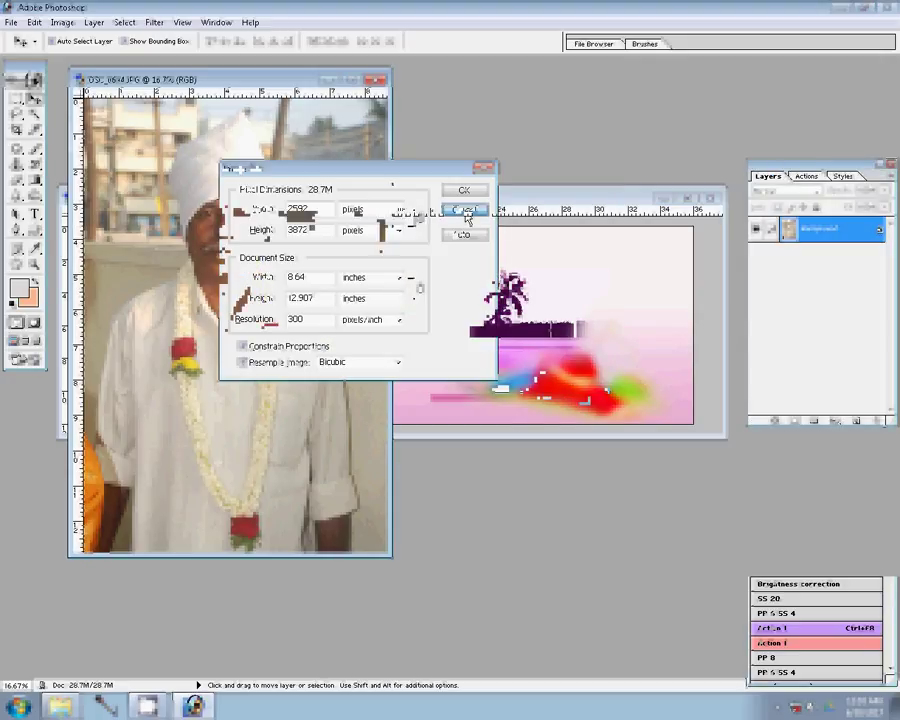
{"action": "left_click", "coordinate": [464, 208]}
{"action": "left_click", "coordinate": [62, 22]}
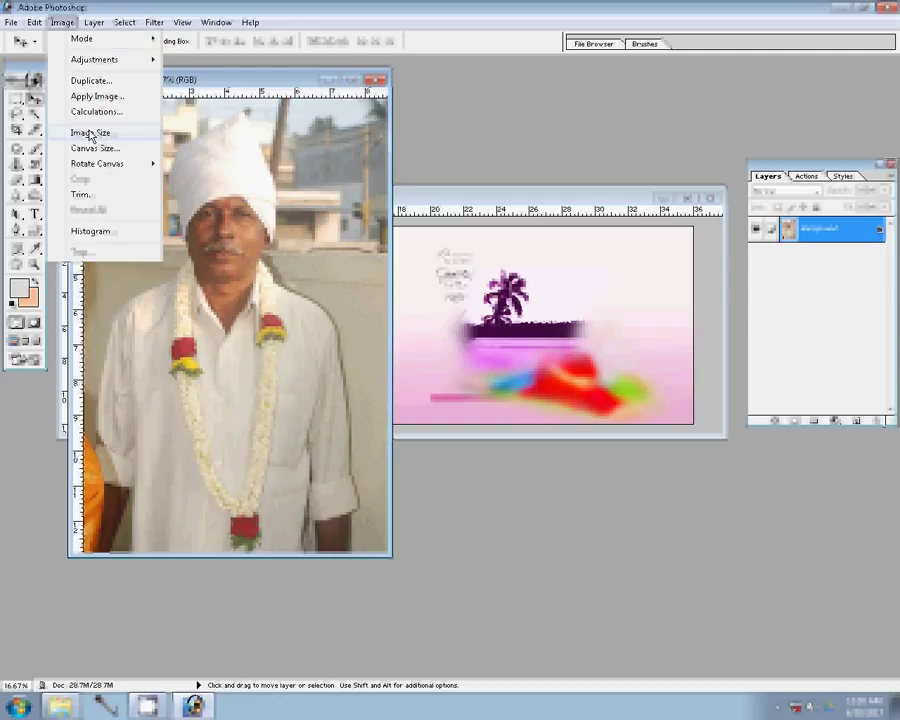
{"action": "left_click", "coordinate": [91, 133]}
{"action": "type", "text": "4"}
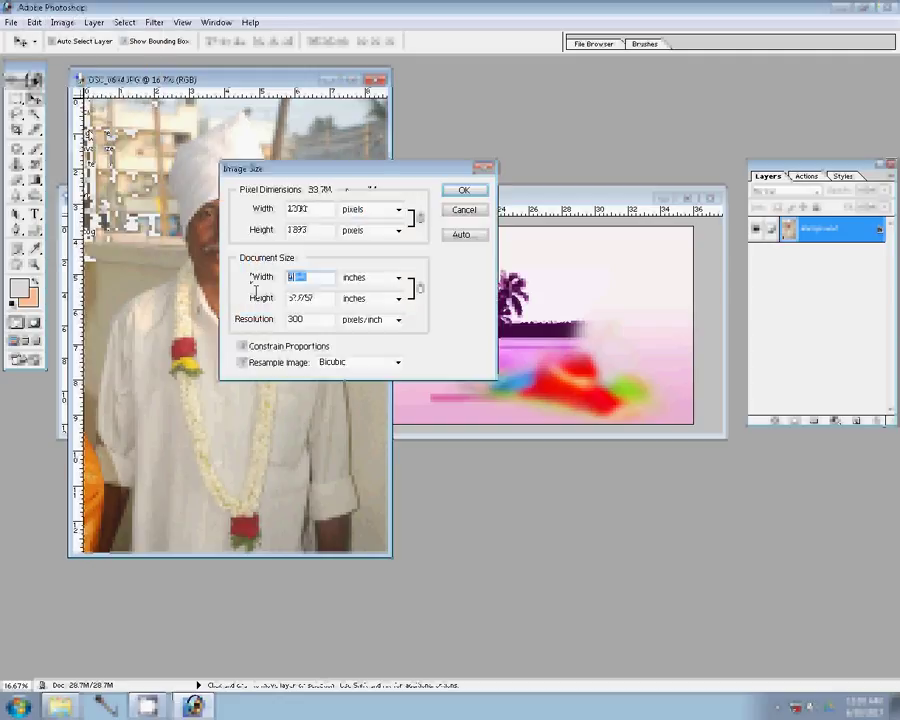
{"action": "left_click", "coordinate": [455, 191]}
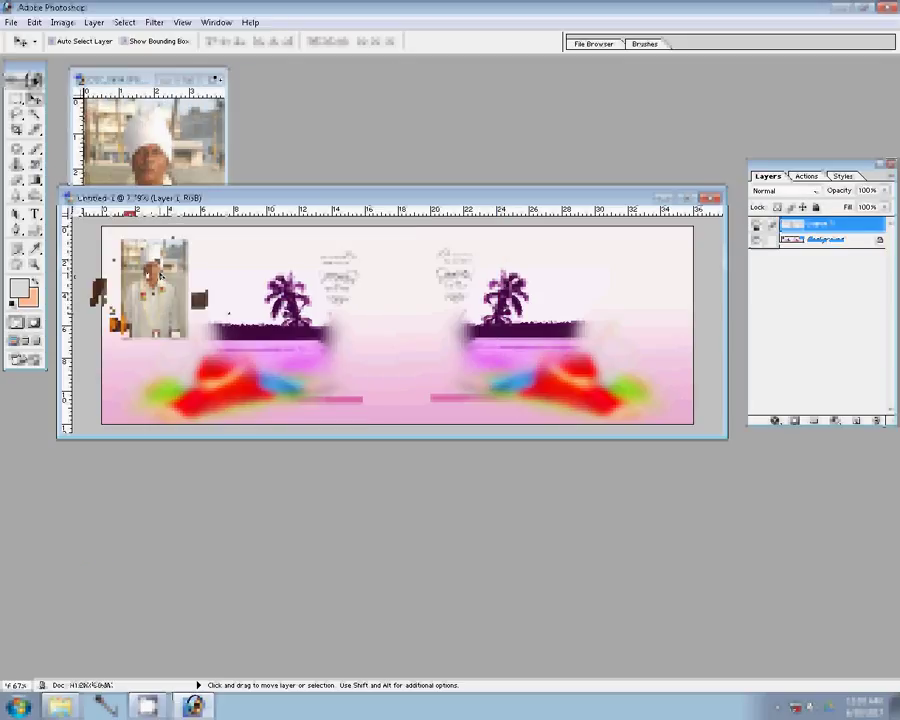
Close the original DSC_0694 without saving and return to the camera folder.
{"action": "key", "text": "ctrl+Tab"}
{"action": "key", "text": "ctrl+w"}
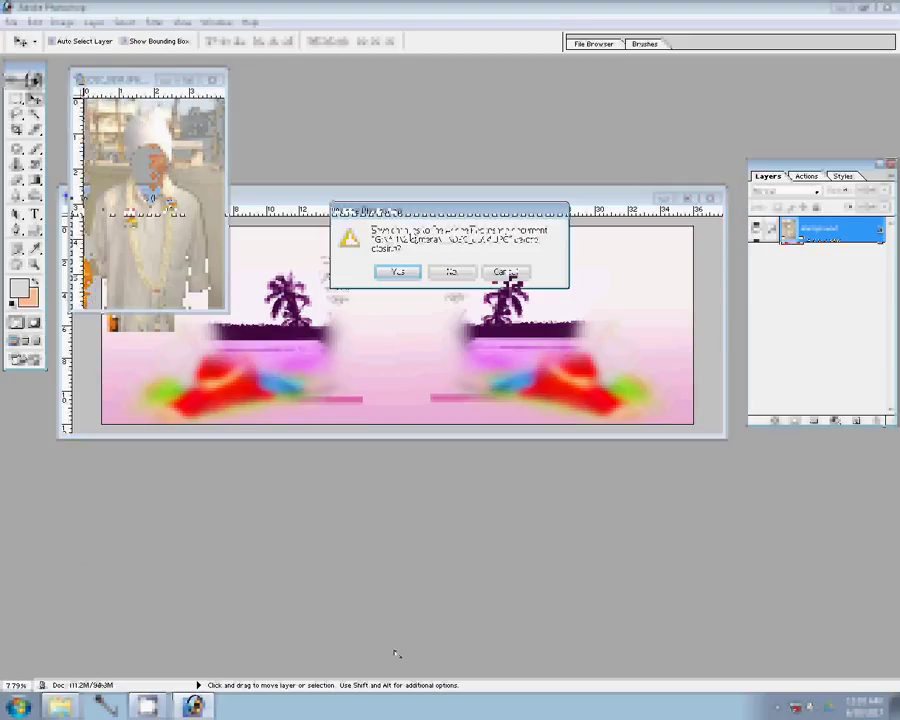
{"action": "key", "text": "n"}
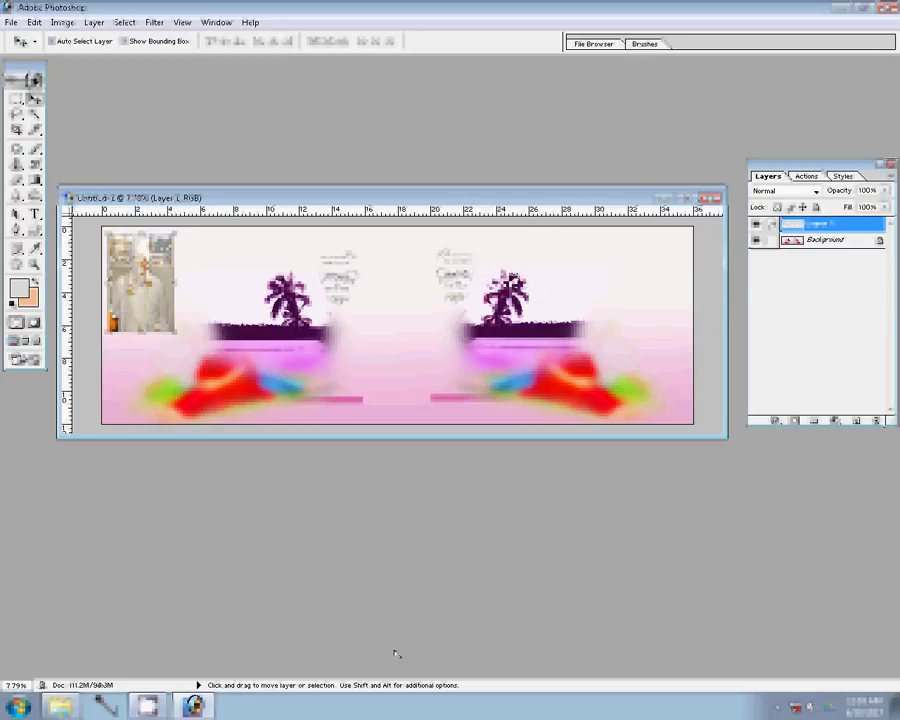
{"action": "key", "text": "alt+Tab"}
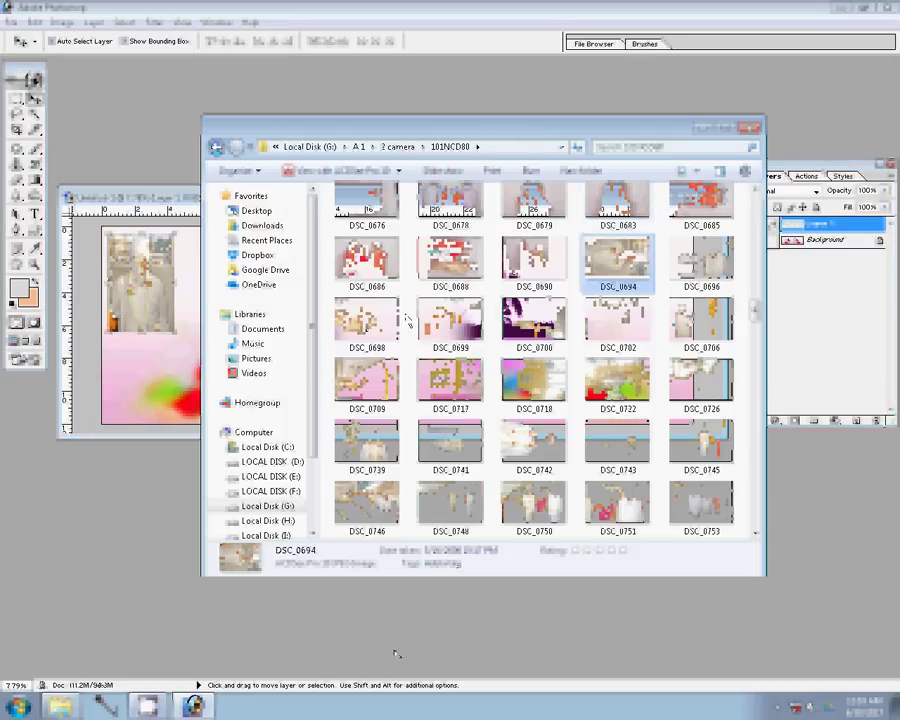
Open DSC_0698, rotate it upright with Arbitrary rotation, and place it beside the first photo.
{"action": "left_click", "coordinate": [359, 321]}
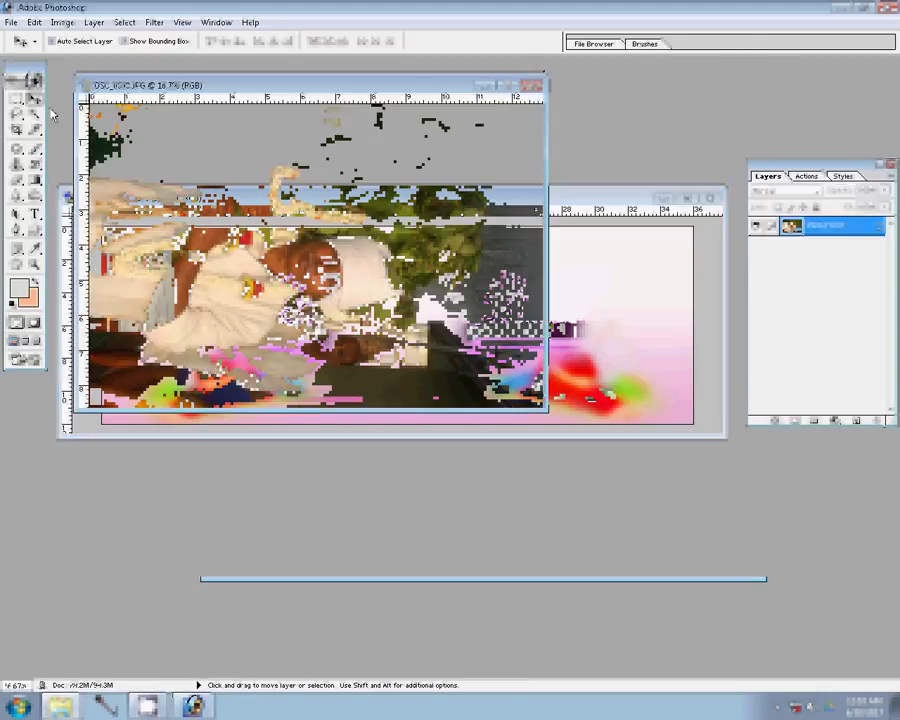
{"action": "left_click", "coordinate": [62, 22]}
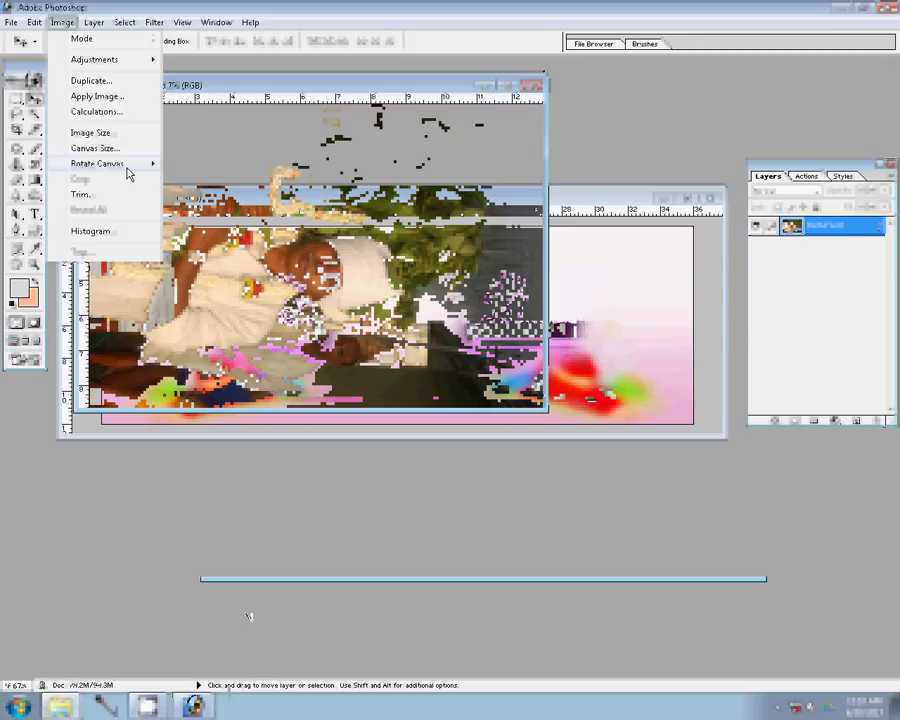
{"action": "left_click", "coordinate": [195, 215]}
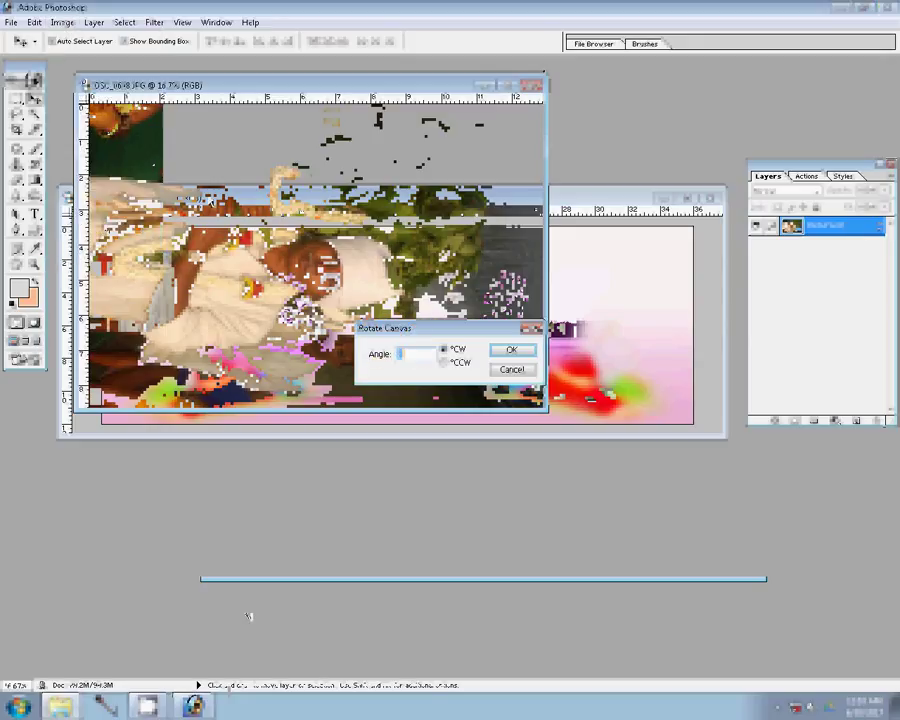
{"action": "key", "text": "Return"}
{"action": "left_click", "coordinate": [62, 22]}
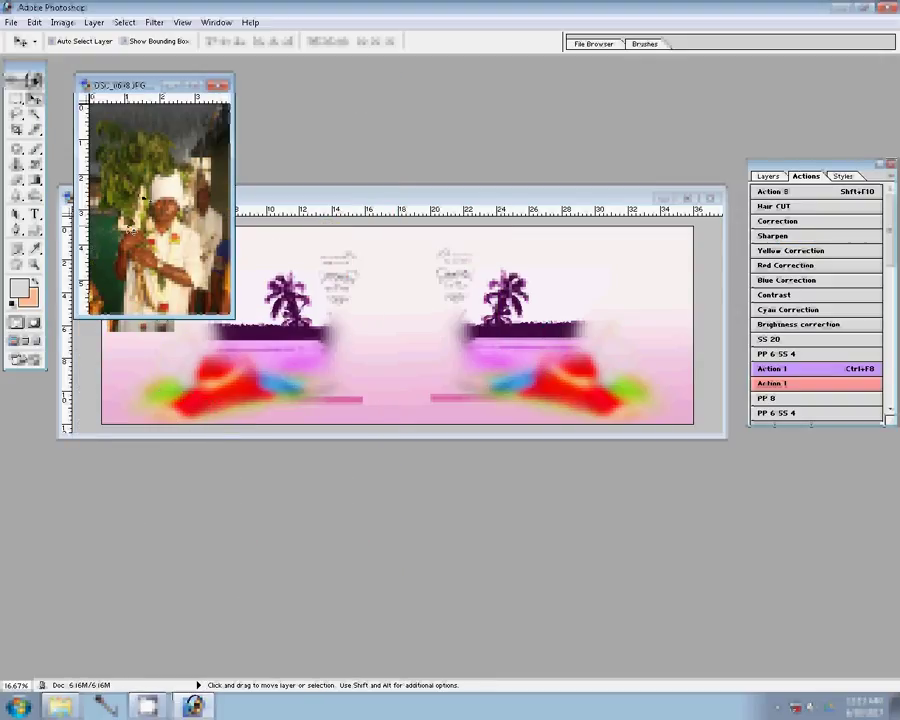
{"action": "left_click_drag", "start_coordinate": [358, 288], "coordinate": [185, 280]}
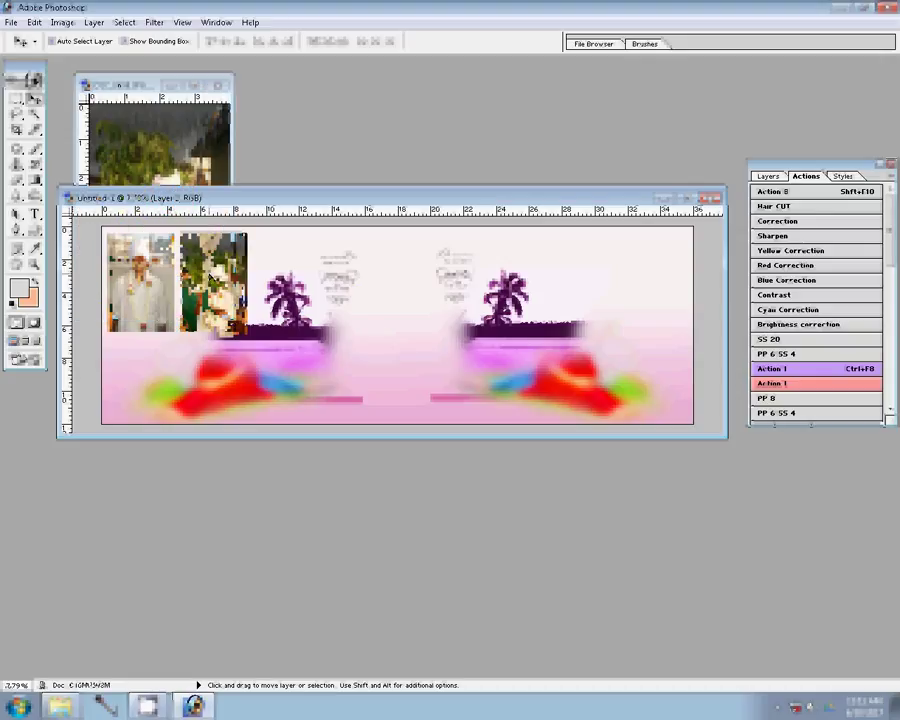
{"action": "left_click", "coordinate": [178, 152]}
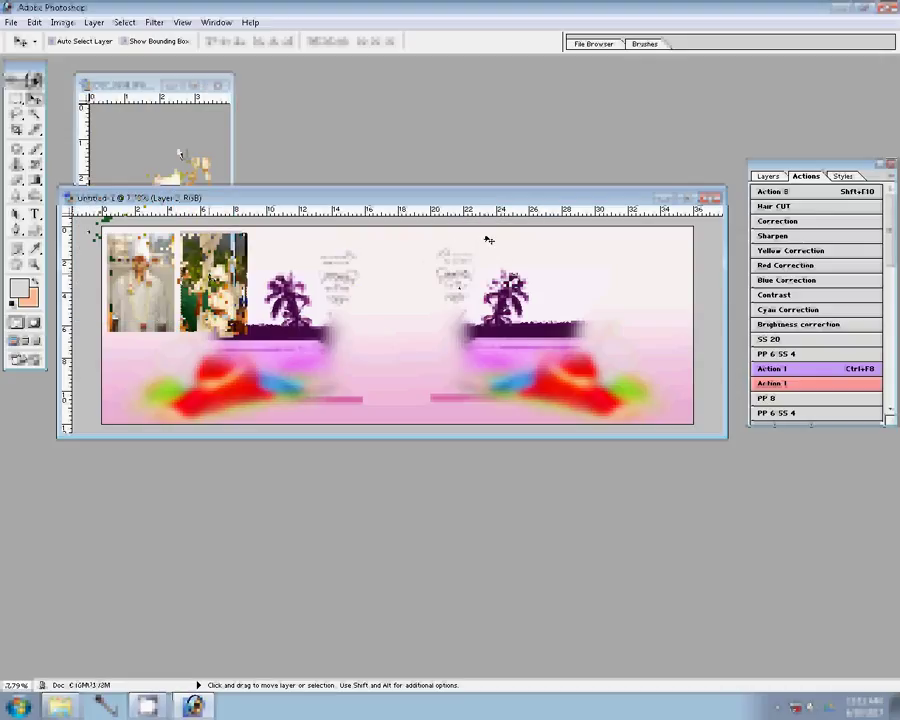
Select DSC_0696, DSC_0699, DSC_0702 and DSC_0700 together in the camera folder.
{"action": "left_click", "coordinate": [60, 706]}
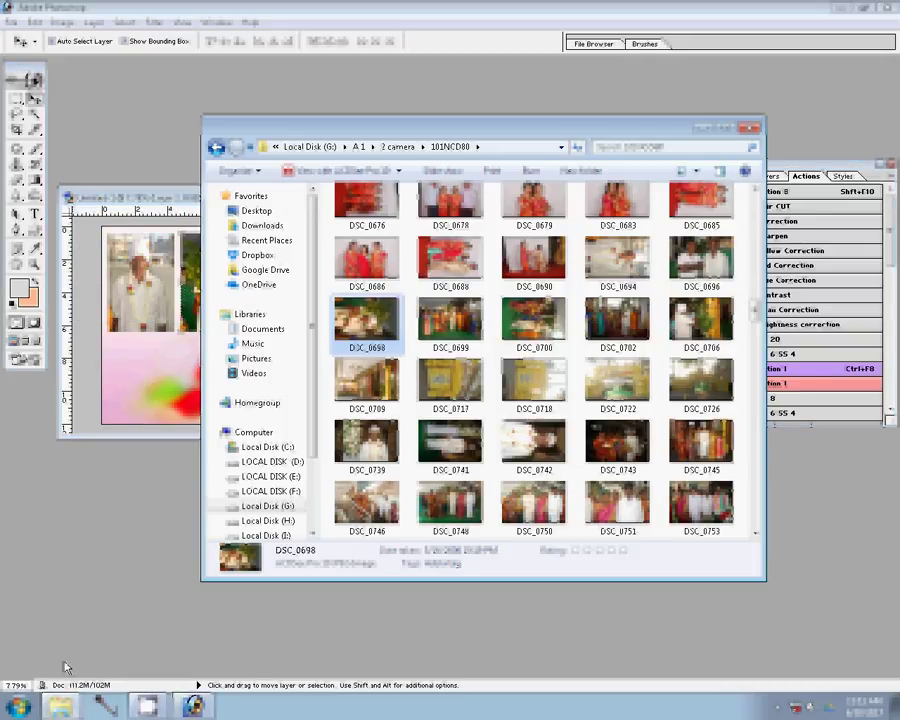
{"action": "key", "text": "Left"}
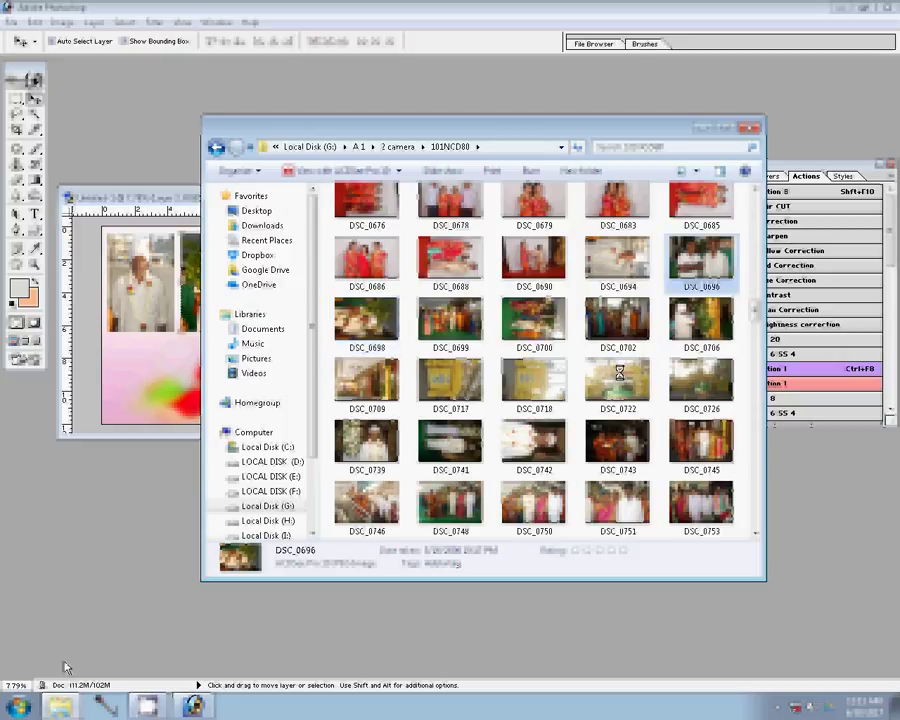
{"action": "left_click", "coordinate": [450, 320], "text": "ctrl"}
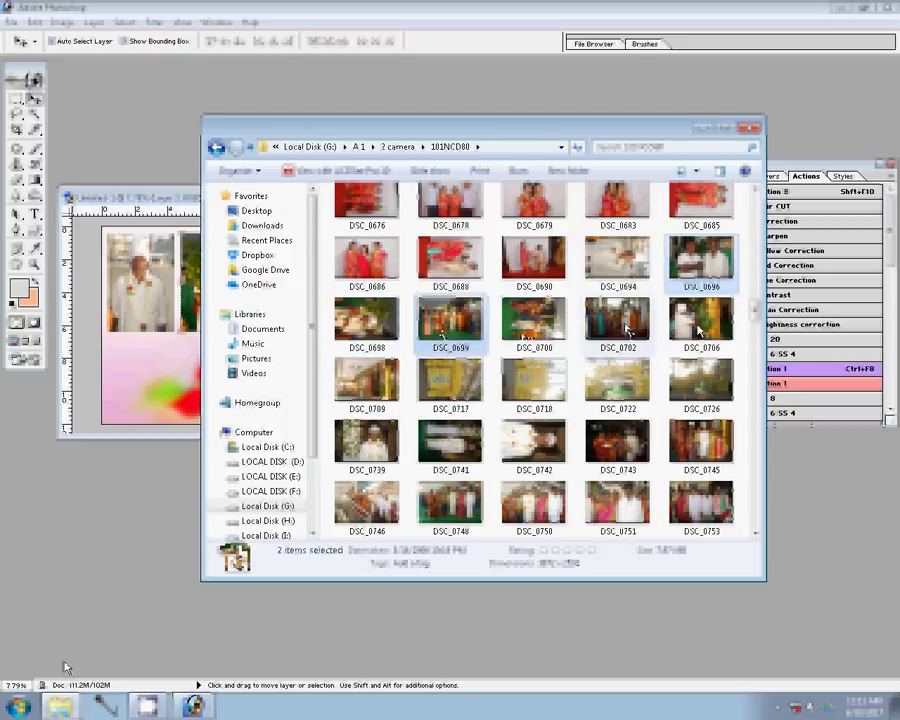
{"action": "left_click", "coordinate": [627, 331], "text": "ctrl"}
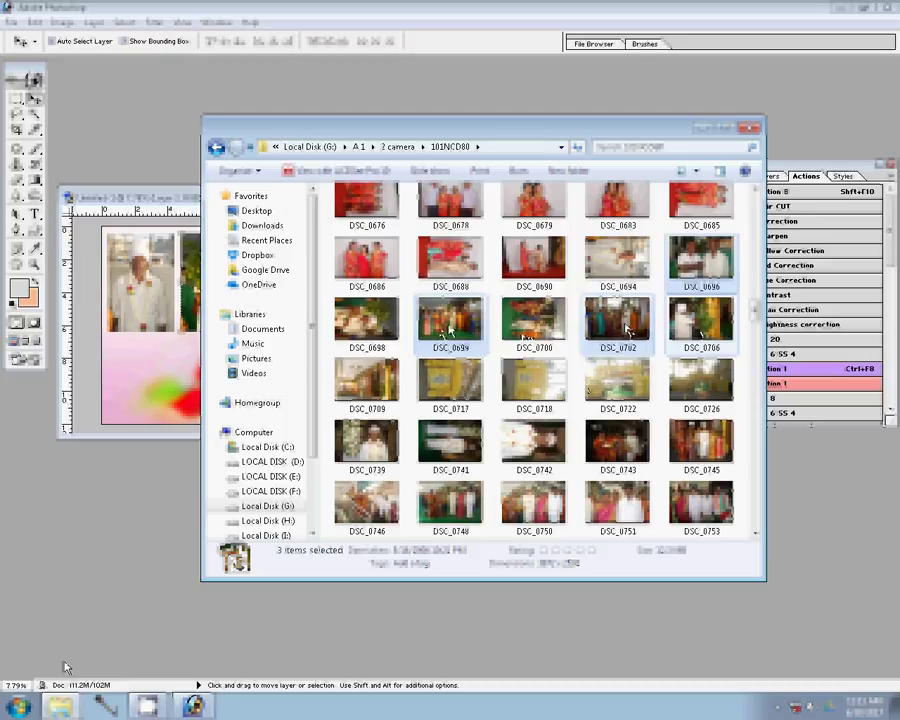
{"action": "left_click", "coordinate": [533, 320], "text": "ctrl"}
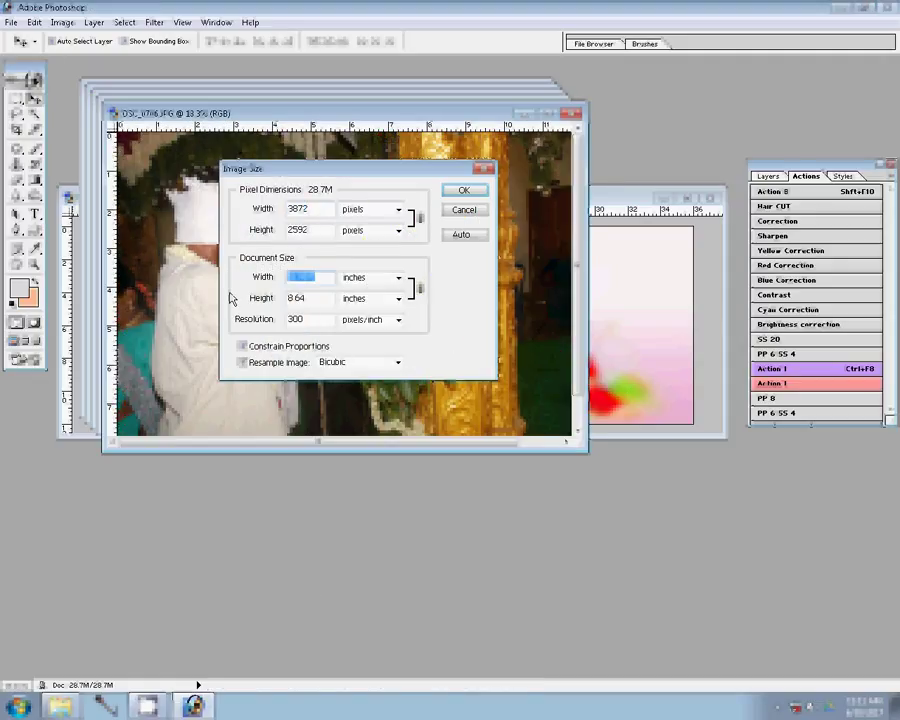
Resize DSC_0706 to 8 inches wide, place it at the banner's lower right, close unsaved.
{"action": "type", "text": "8"}
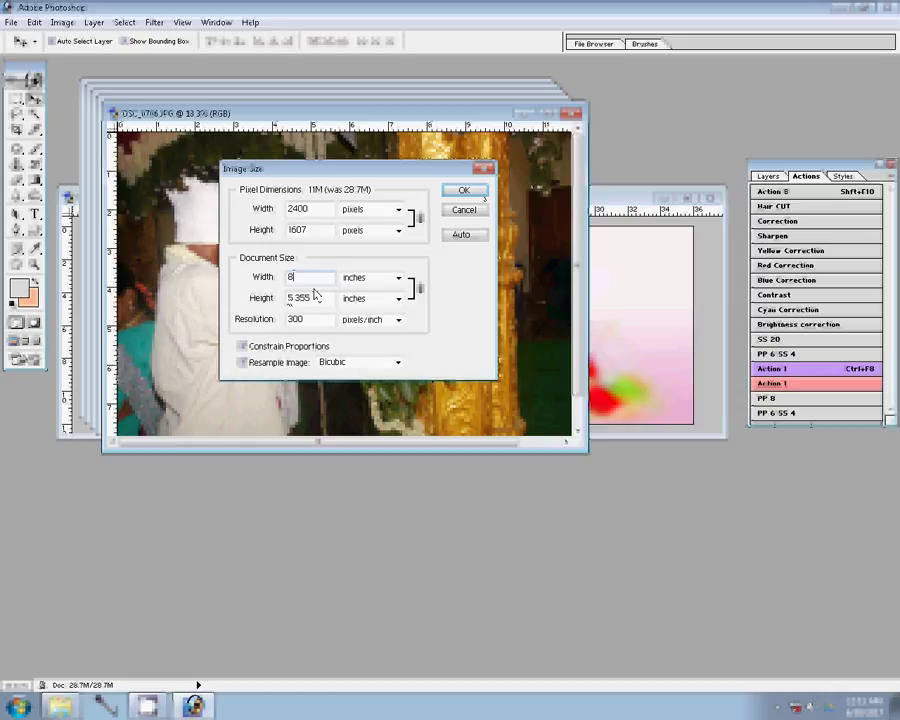
{"action": "left_click", "coordinate": [464, 190]}
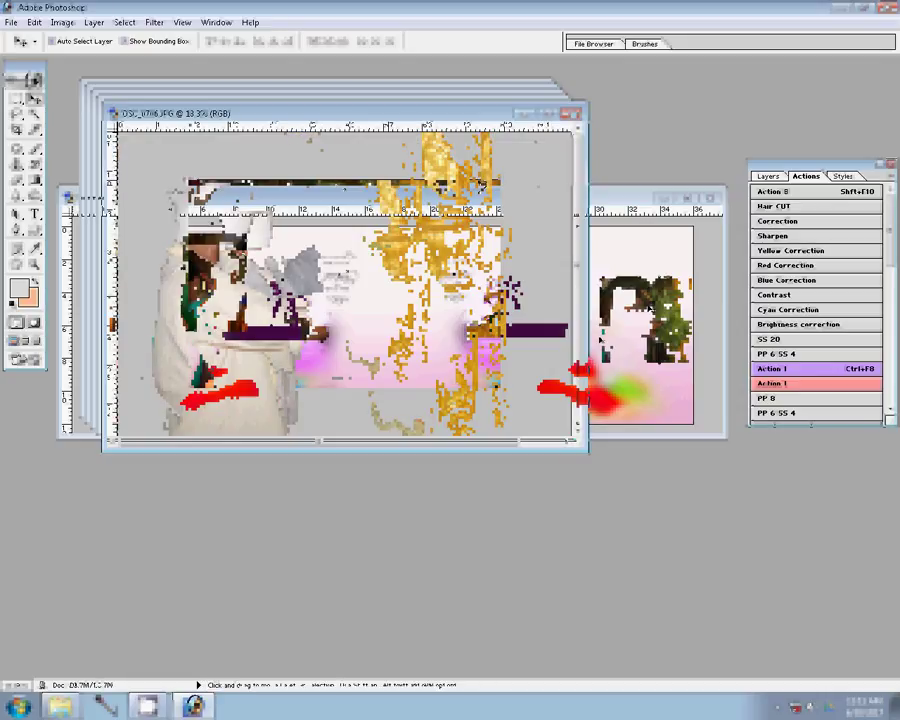
{"action": "left_click_drag", "start_coordinate": [665, 325], "coordinate": [620, 380]}
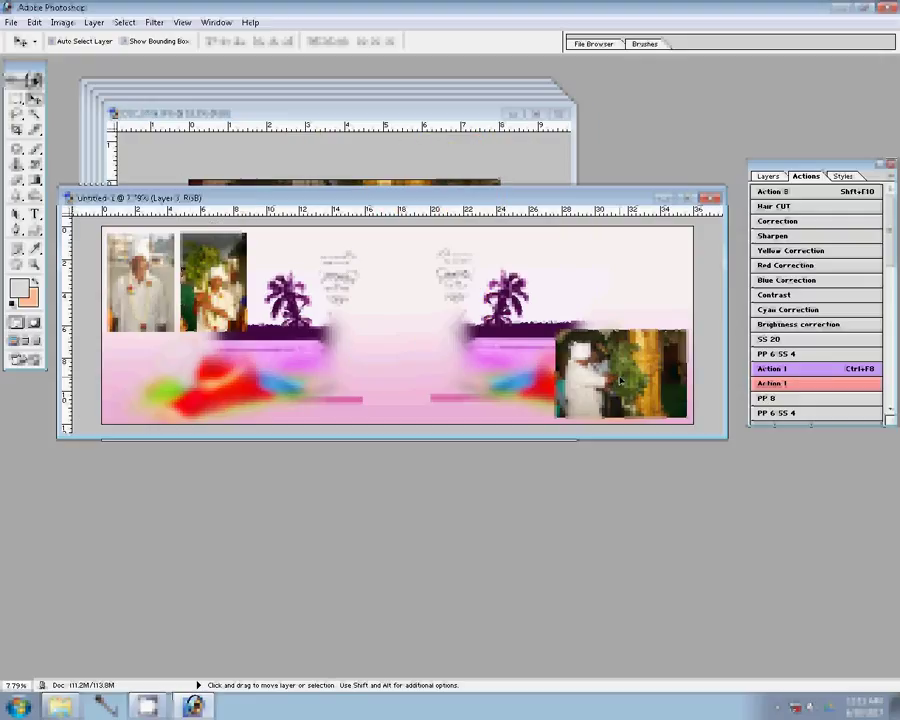
{"action": "left_click", "coordinate": [562, 114]}
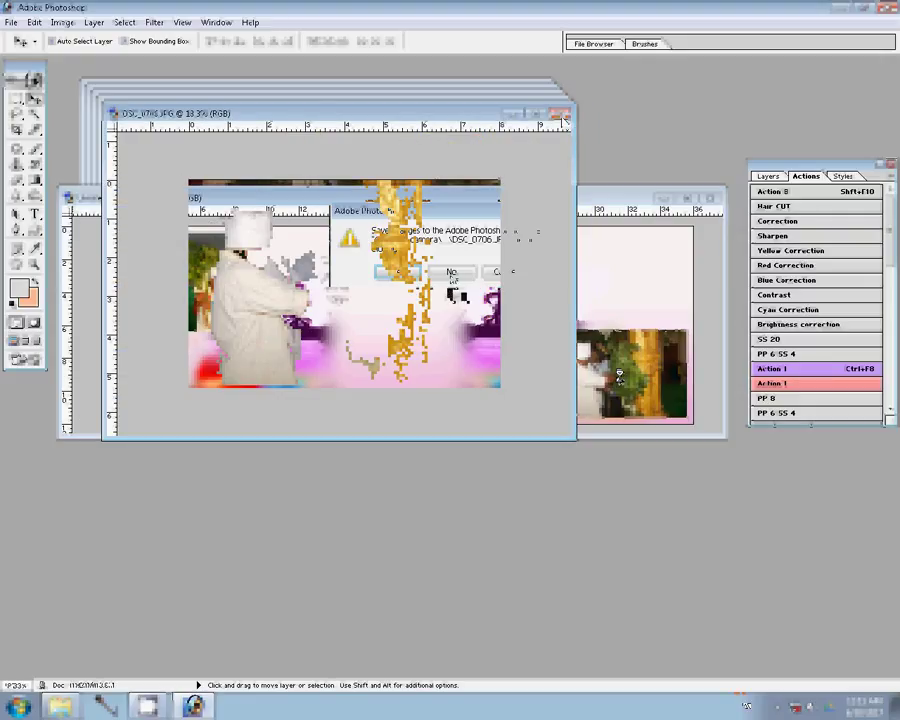
{"action": "left_click", "coordinate": [452, 272]}
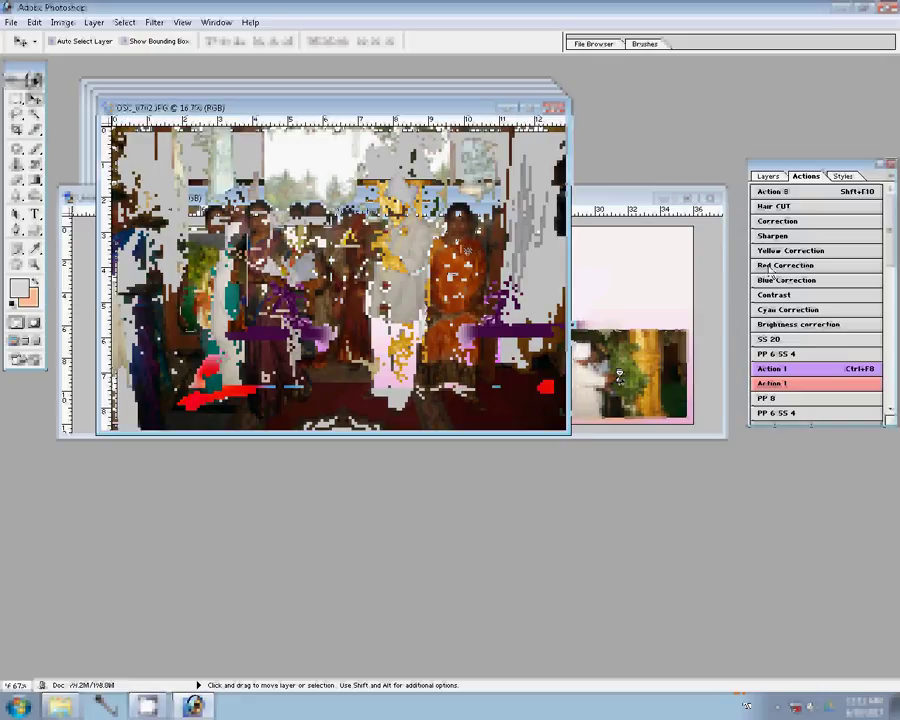
Set DSC_0702's document width to 8 inches in Image Size.
{"action": "key", "text": "ctrl+alt+i"}
{"action": "double_click", "coordinate": [308, 277]}
{"action": "type", "text": "8"}
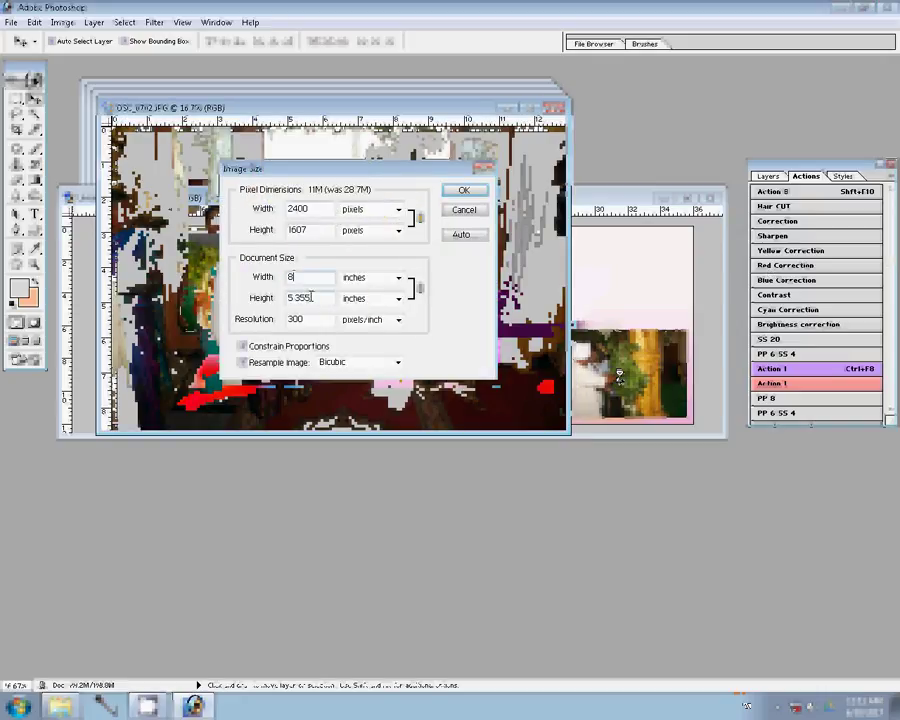
{"action": "left_click", "coordinate": [462, 191]}
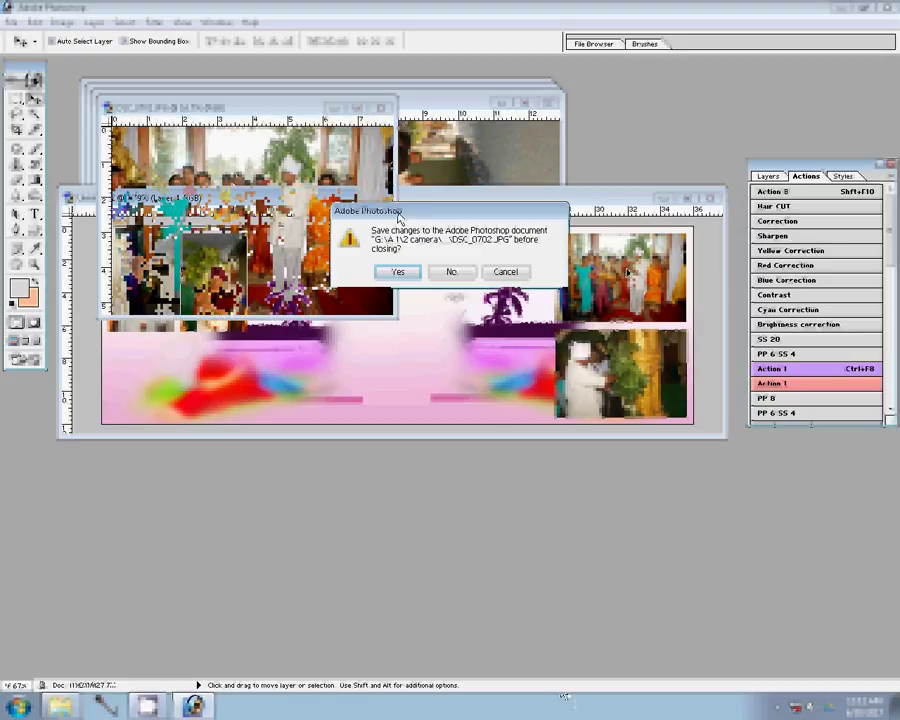
Discard the previous photo, rotate the procession photo 90° upright, and place it scaled down.
{"action": "key", "text": "n"}
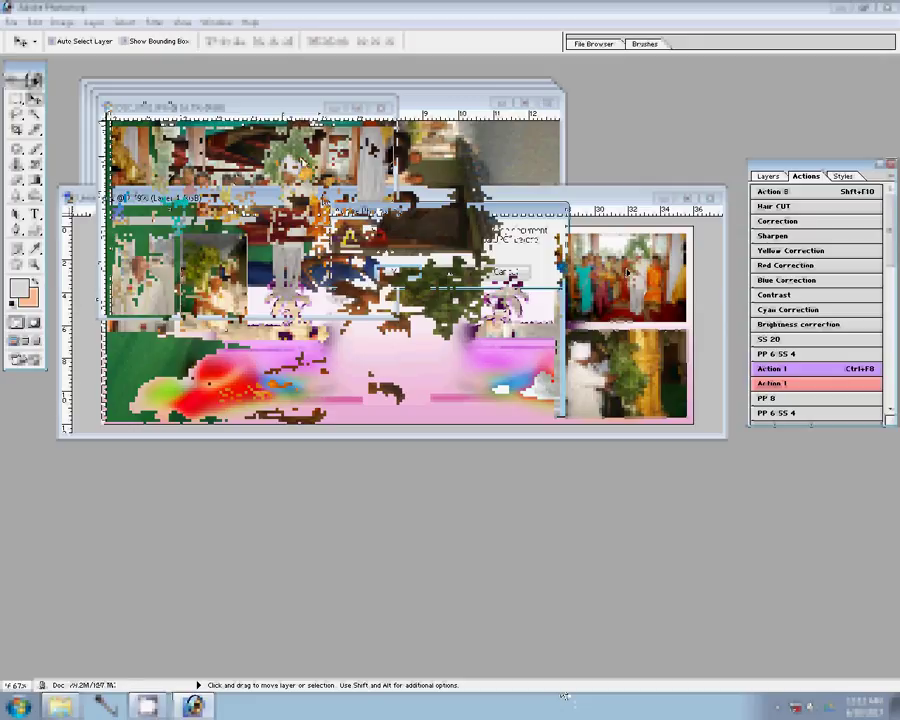
{"action": "left_click", "coordinate": [62, 22]}
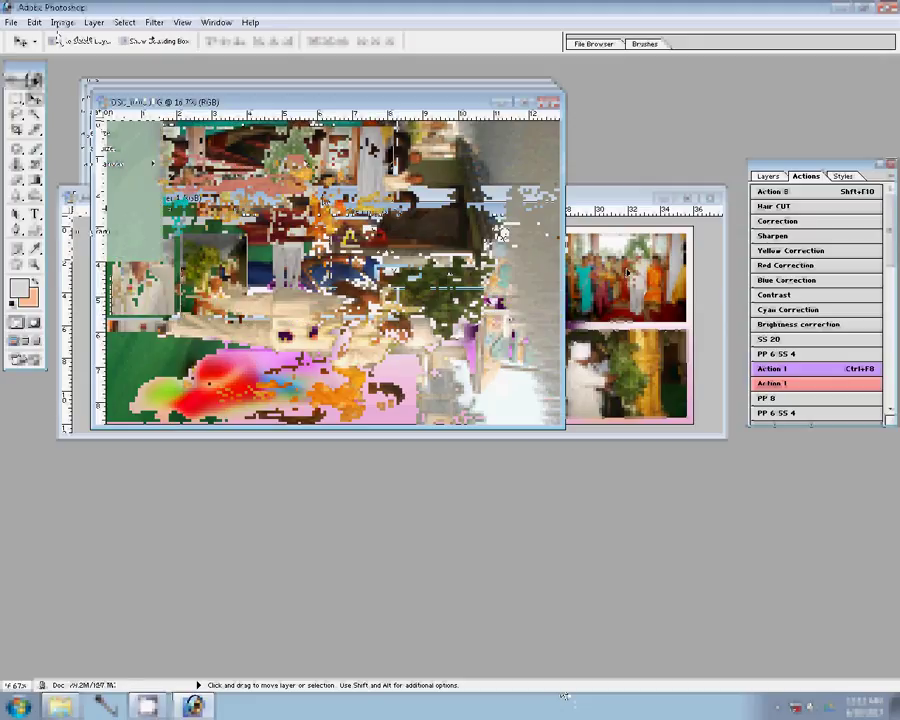
{"action": "left_click", "coordinate": [198, 194]}
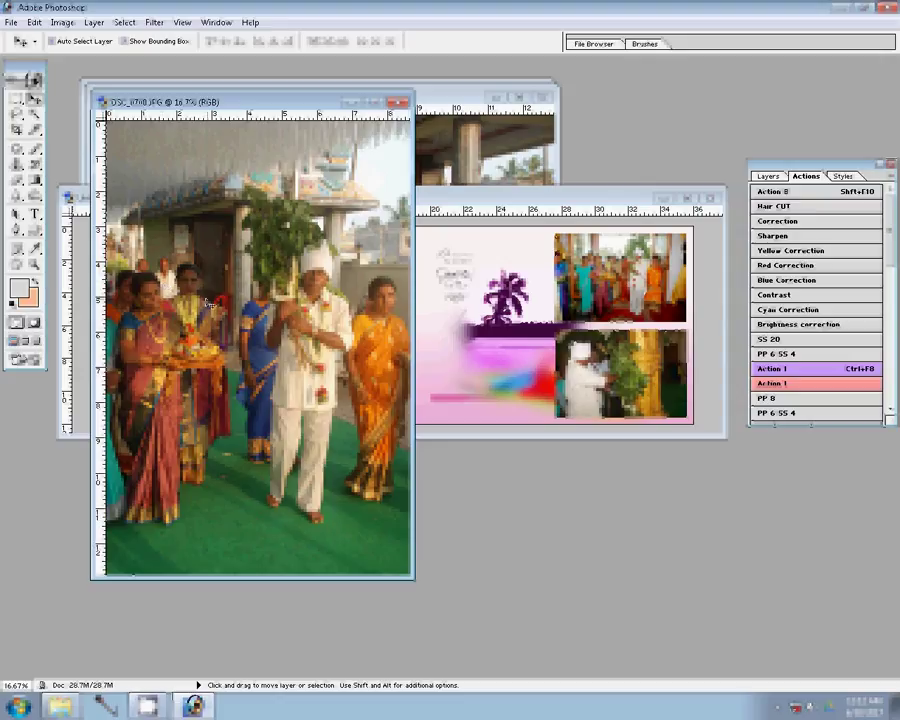
{"action": "left_click_drag", "start_coordinate": [148, 214], "coordinate": [330, 300]}
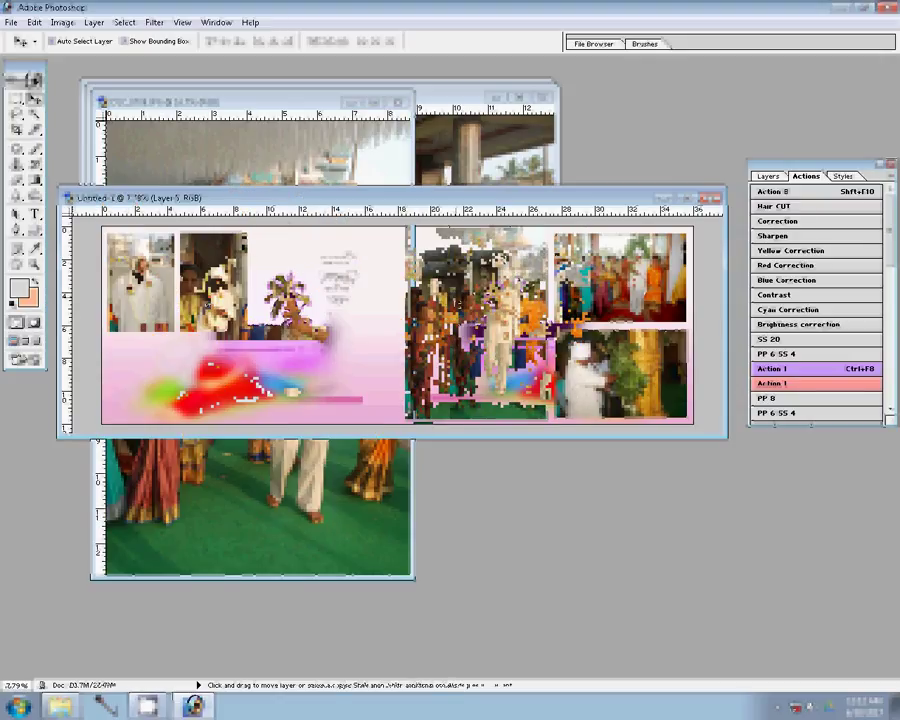
{"action": "key", "text": "ctrl+t"}
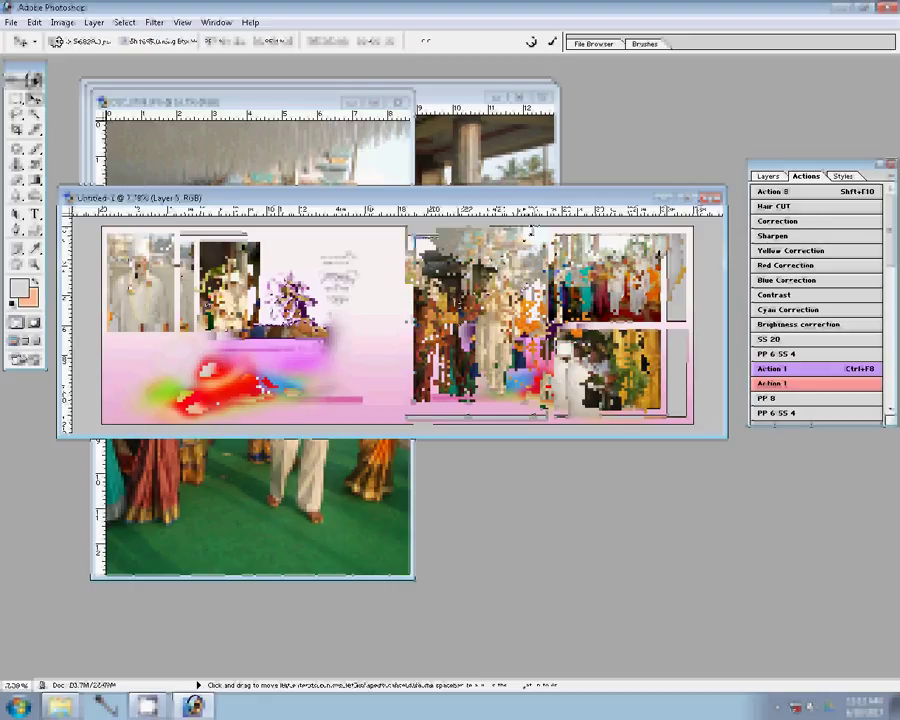
{"action": "mouse_move", "coordinate": [531, 232]}
{"action": "left_mouse_down"}
{"action": "mouse_move", "coordinate": [527, 238]}
{"action": "mouse_move", "coordinate": [540, 231]}
{"action": "mouse_move", "coordinate": [535, 237]}
{"action": "left_mouse_up"}
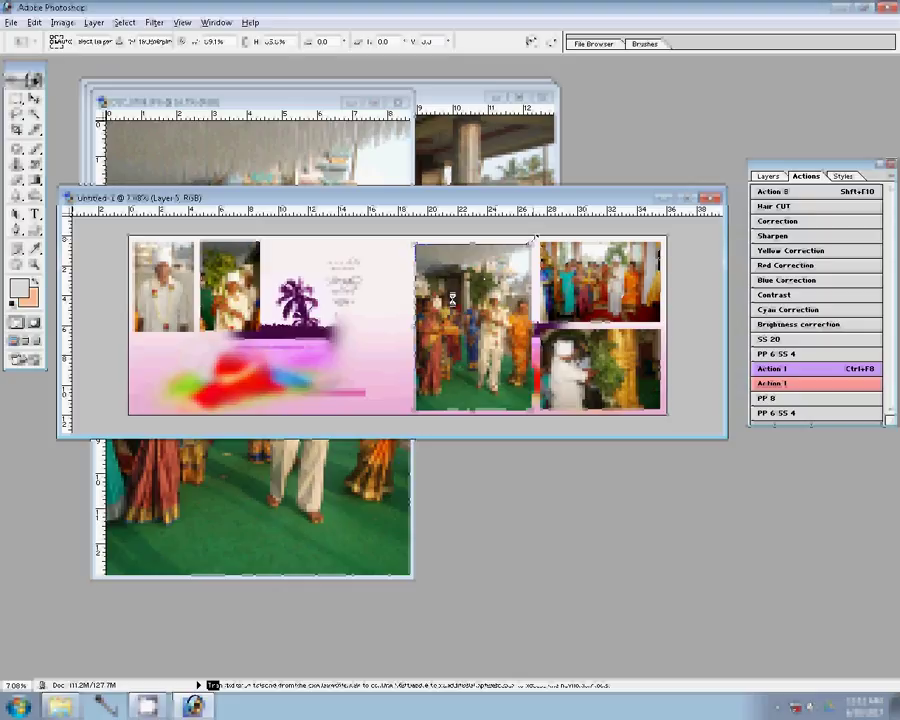
{"action": "key", "text": "Return"}
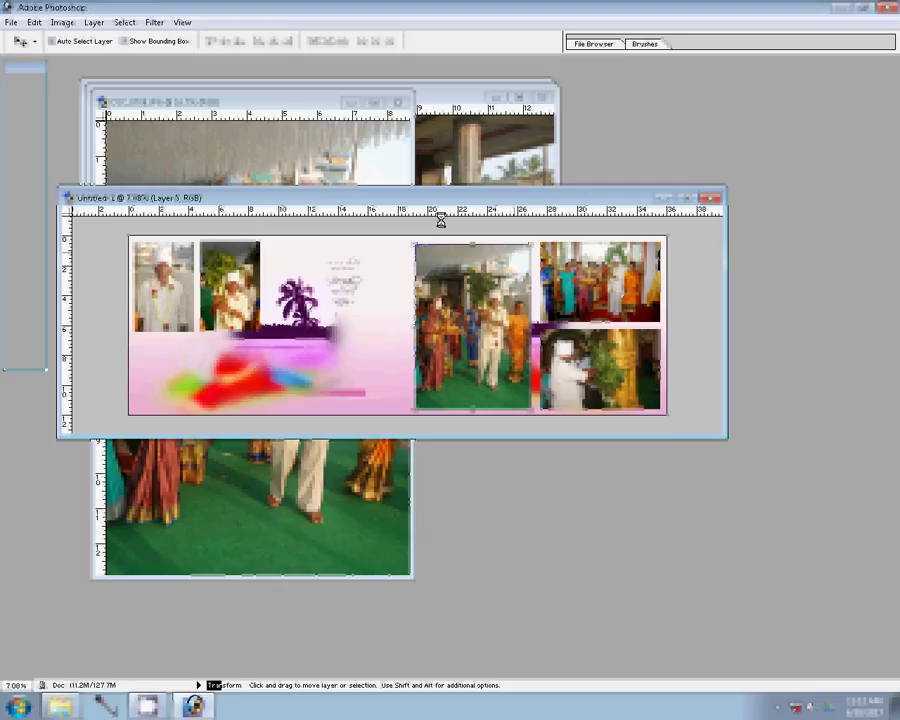
Close DSC_0768 unsaved, adjust the next photo's image size, and bring the spread forward.
{"action": "left_click", "coordinate": [398, 103]}
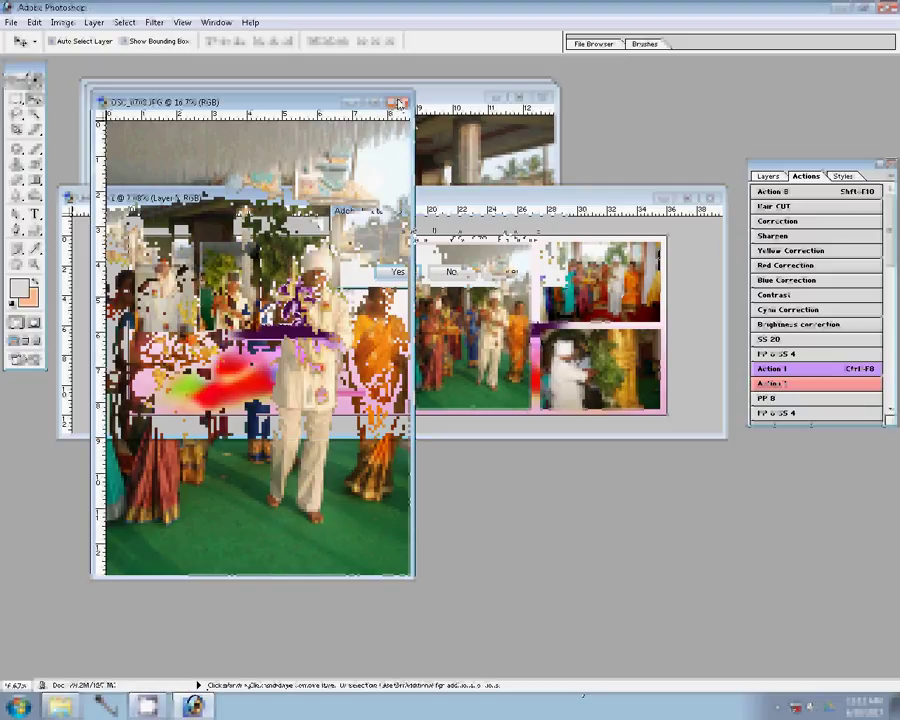
{"action": "key", "text": "n"}
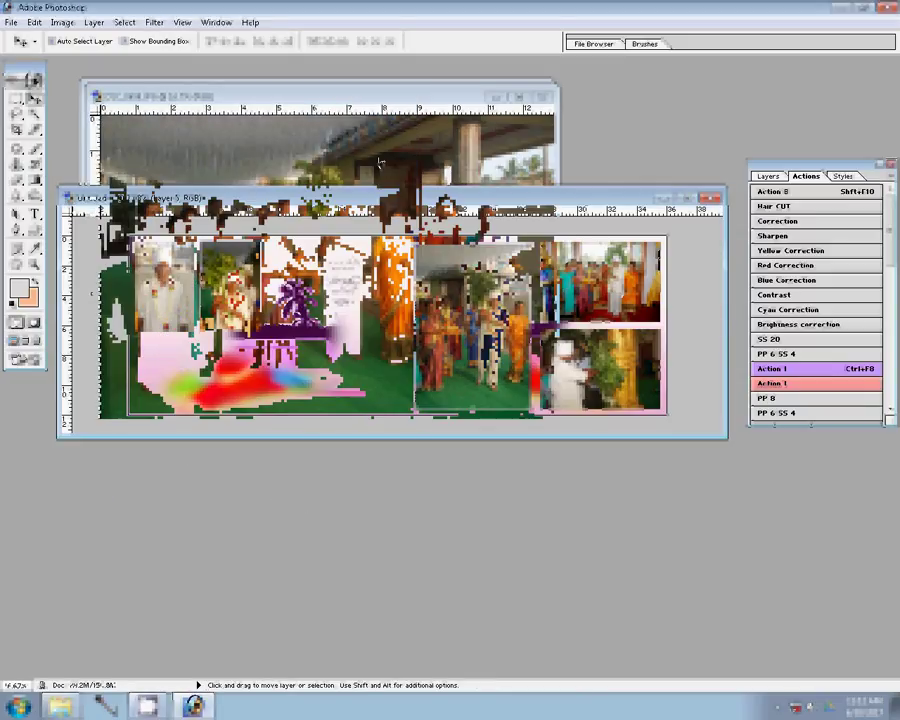
{"action": "key", "text": "ctrl+alt+i"}
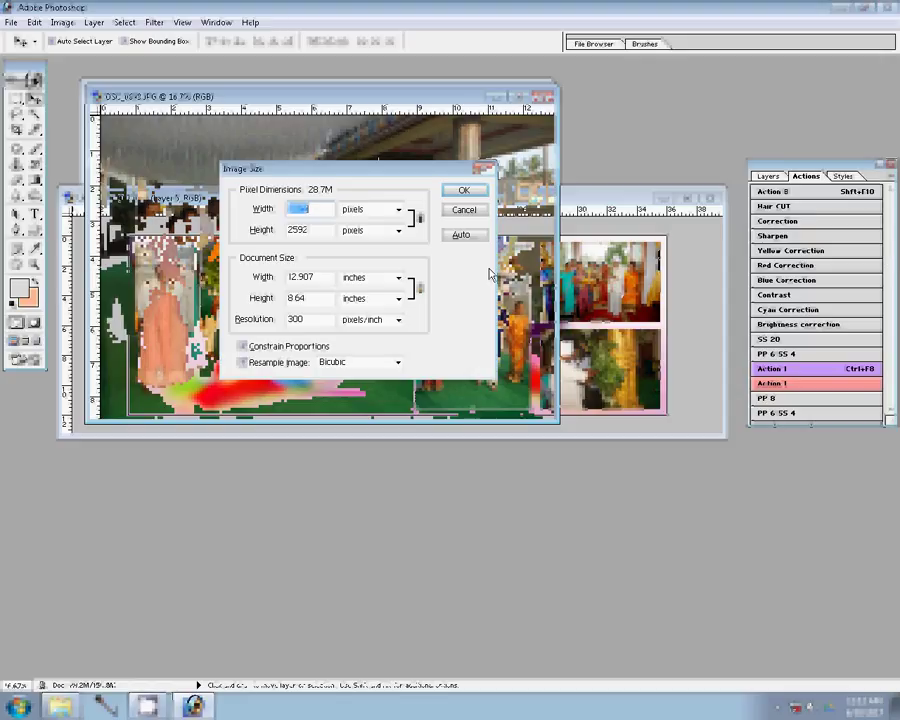
{"action": "key", "text": "Up"}
{"action": "key", "text": "Up"}
{"action": "key", "text": "Up"}
{"action": "left_click", "coordinate": [462, 190]}
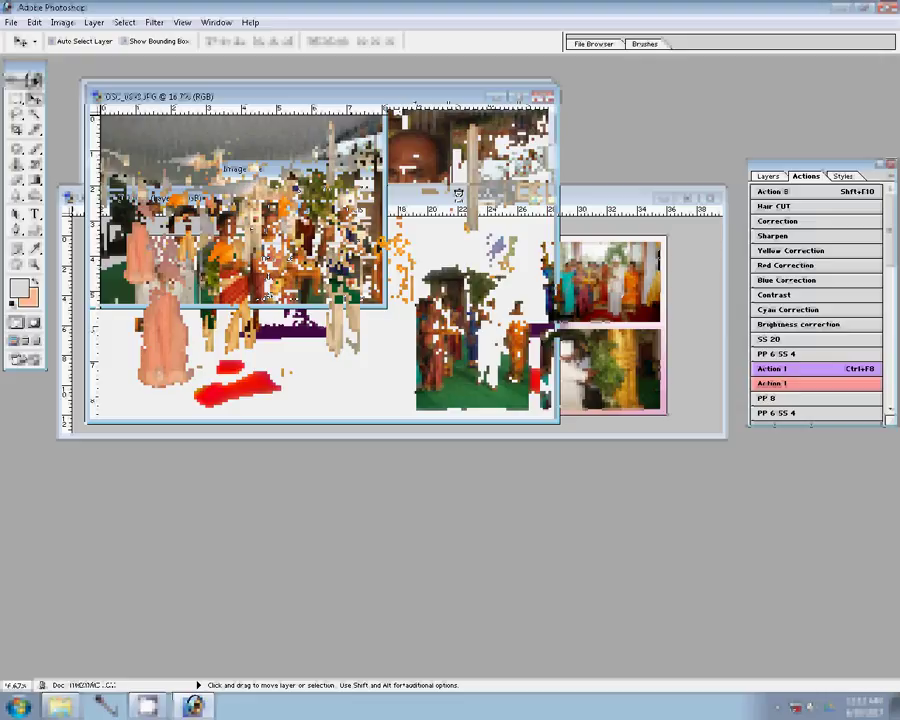
{"action": "left_click", "coordinate": [367, 323]}
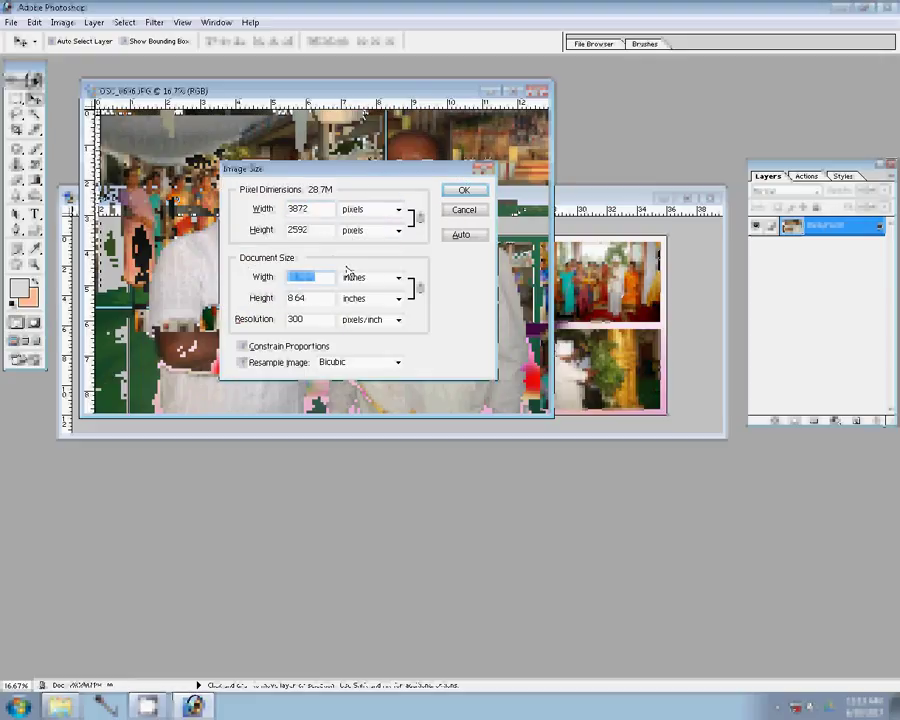
Apply DSC_0696's new image size, use the Actions list, and close it without saving.
{"action": "key", "text": "Return"}
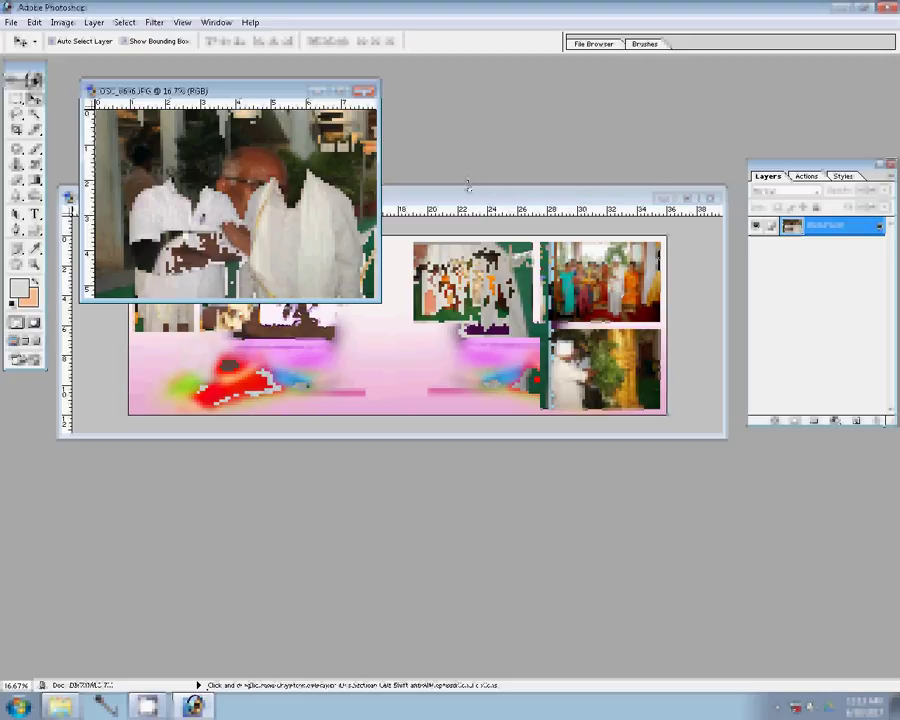
{"action": "left_click", "coordinate": [807, 177]}
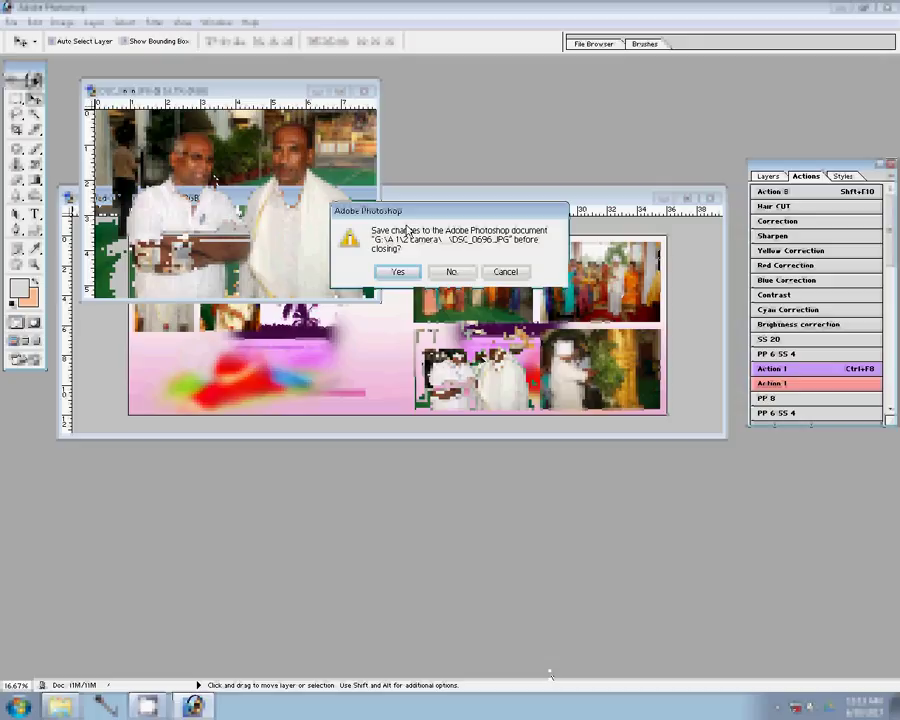
{"action": "key", "text": "Return"}
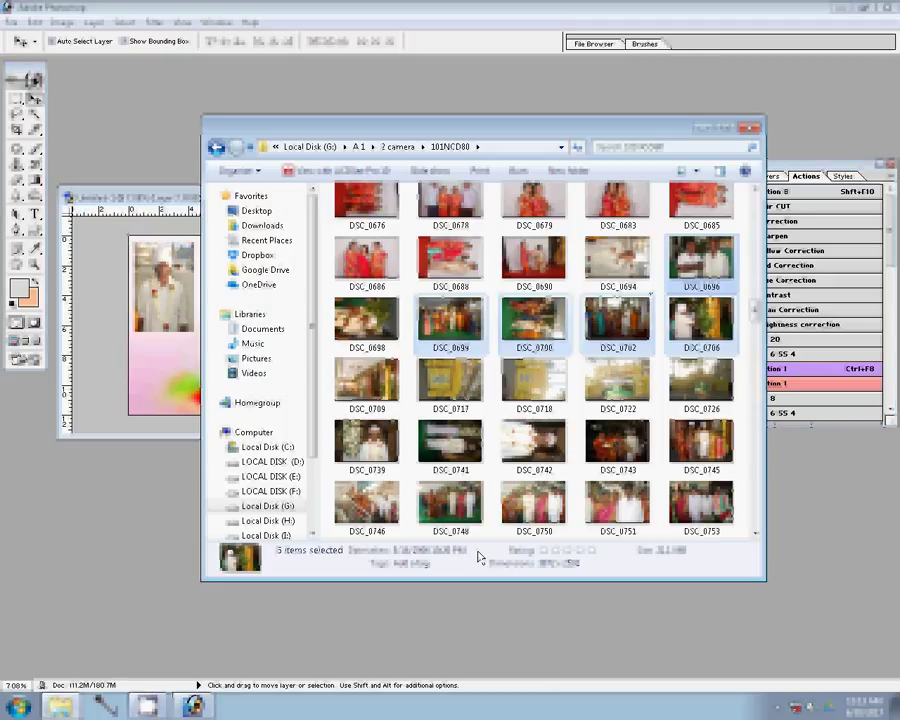
Pick DSC_0694, DSC_0696 and DSC_0698, then select all files in the Delete folder.
{"action": "left_click", "coordinate": [617, 262], "text": "ctrl"}
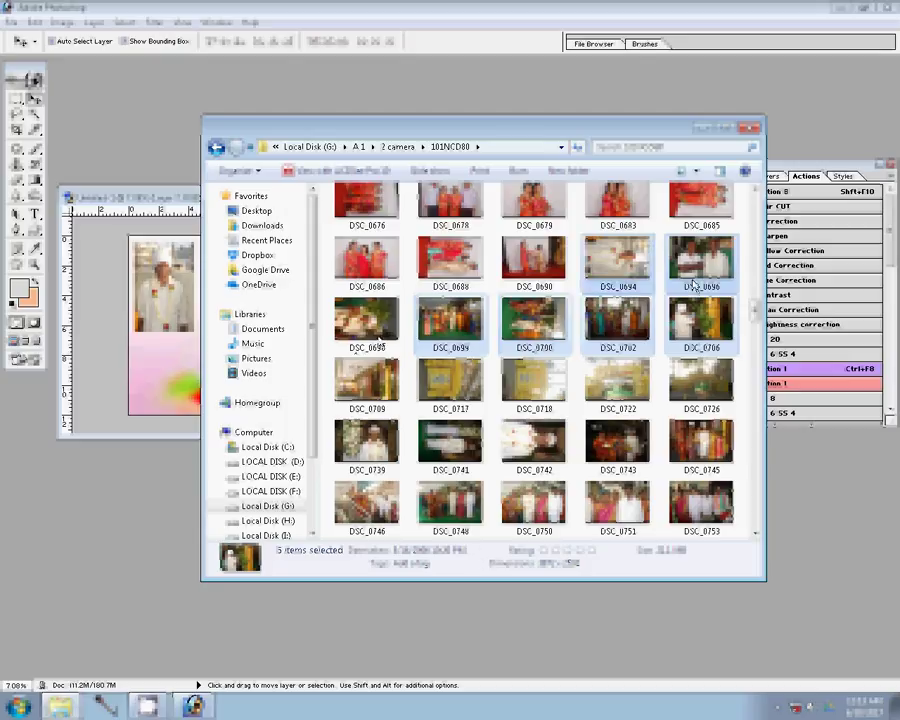
{"action": "left_click", "coordinate": [693, 262], "text": "ctrl"}
{"action": "left_click", "coordinate": [366, 320], "text": "ctrl"}
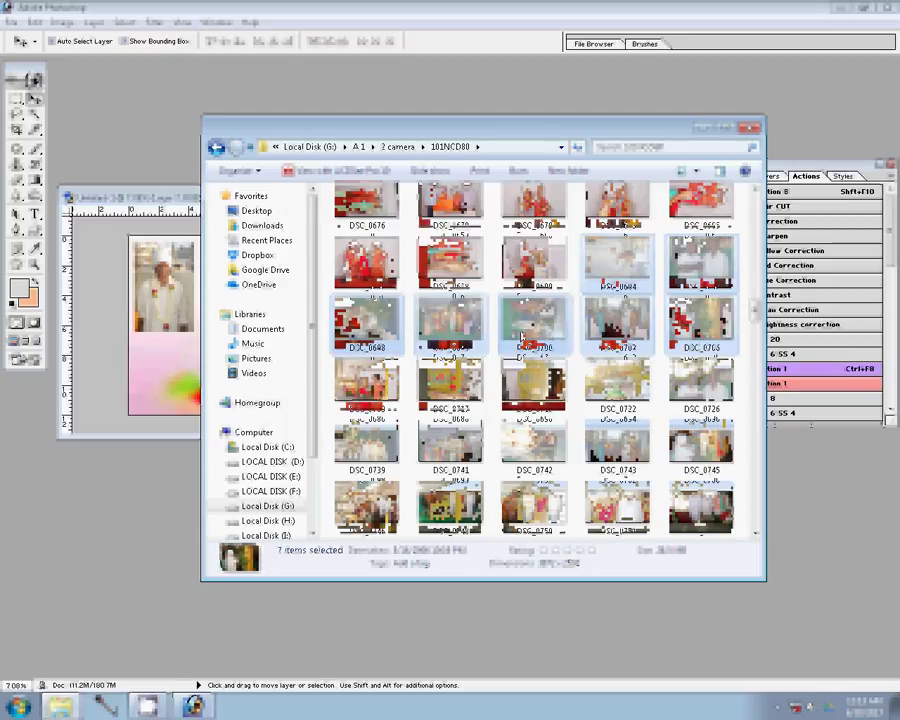
{"action": "scroll", "coordinate": [520, 337], "scroll_direction": "up", "scroll_amount": 10}
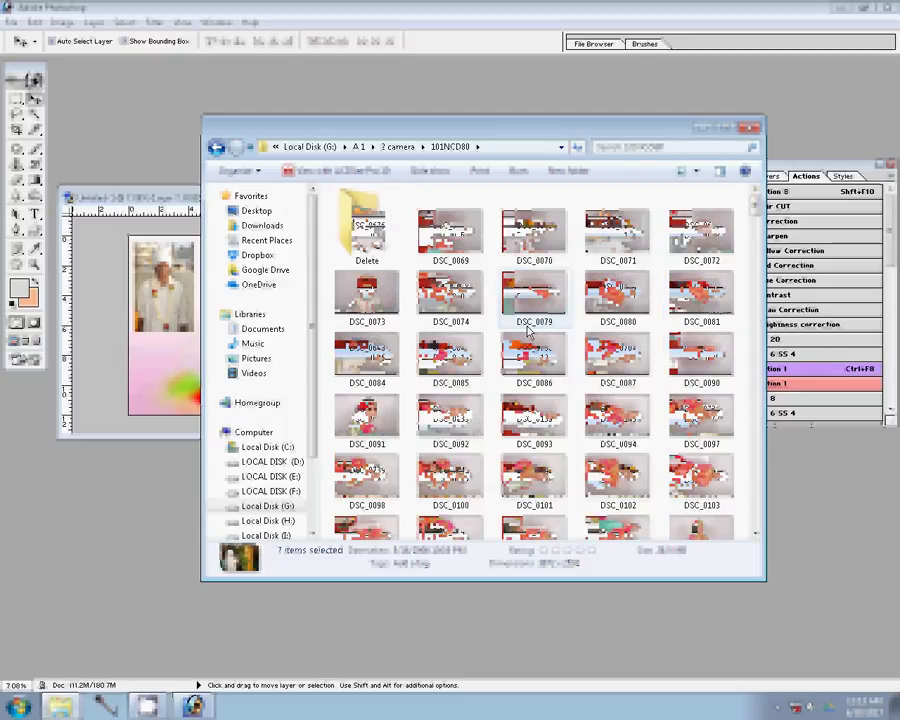
{"action": "double_click", "coordinate": [393, 268]}
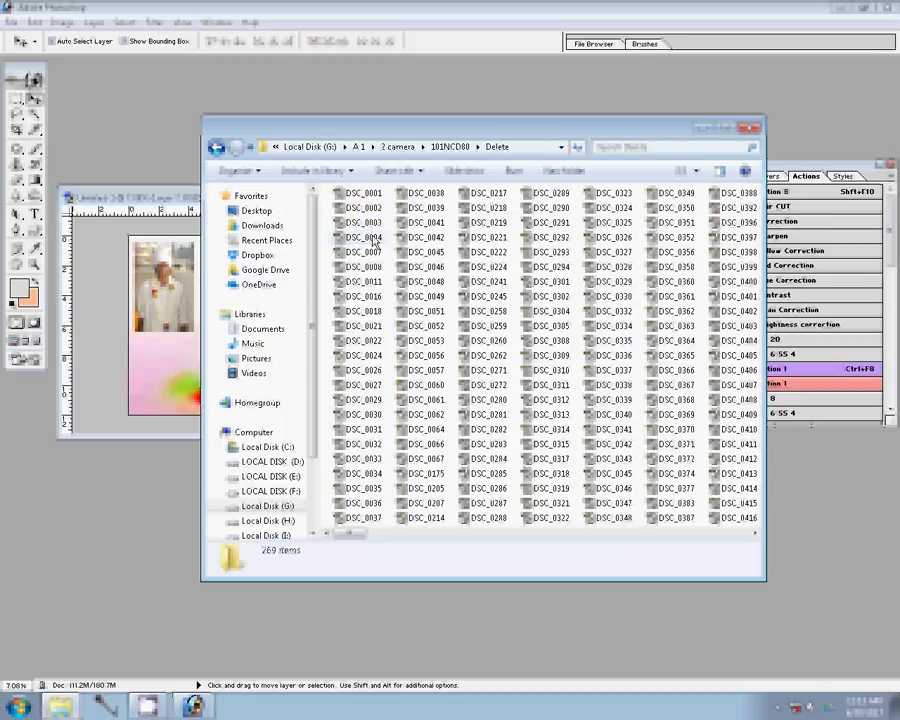
{"action": "key", "text": "ctrl+a"}
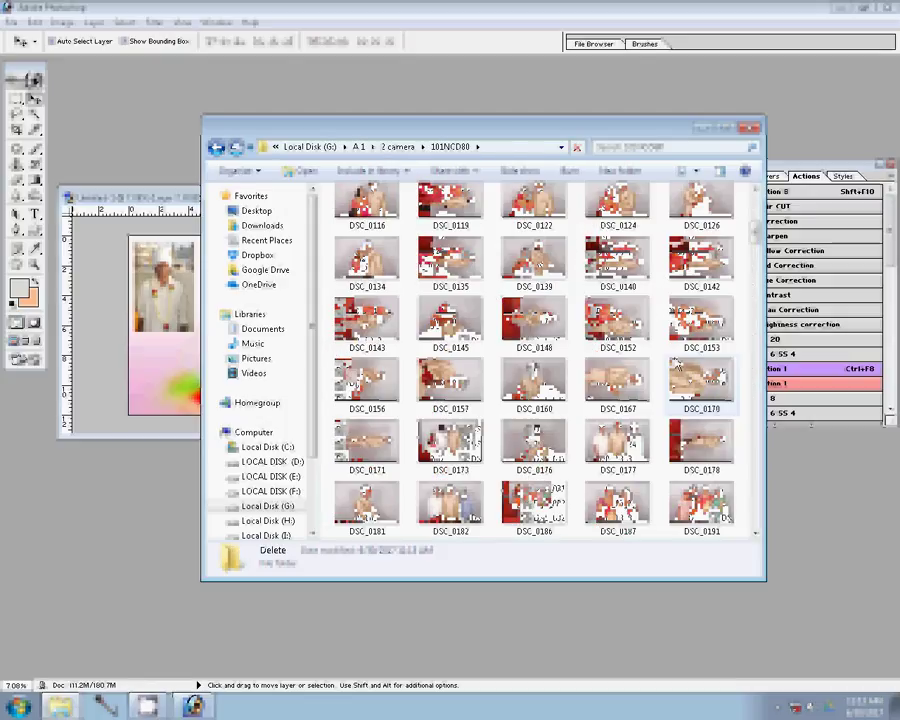
{"action": "scroll", "coordinate": [690, 380], "scroll_direction": "down", "scroll_amount": 3}
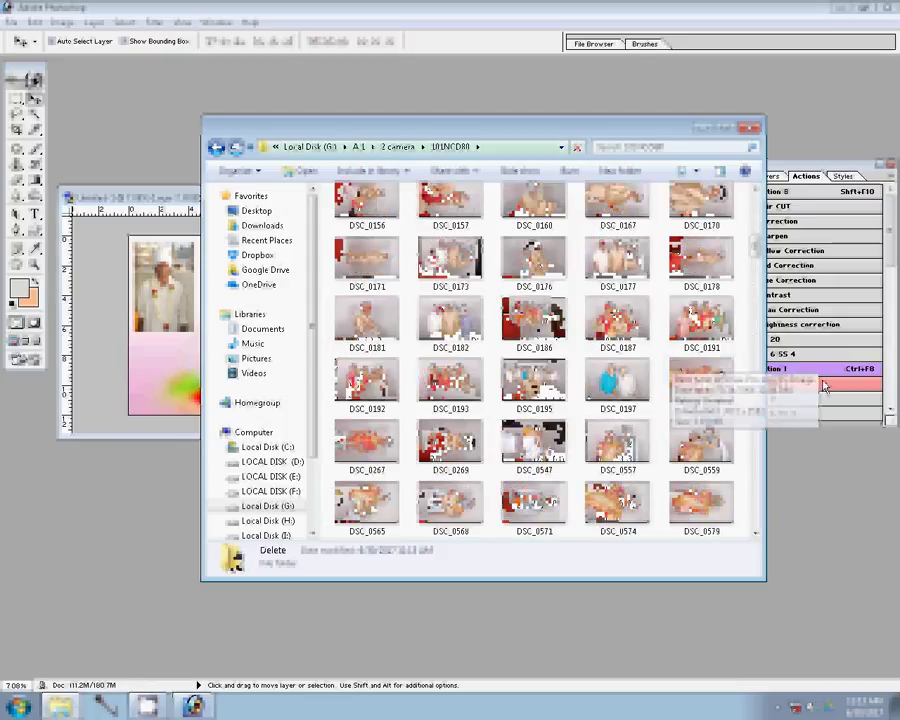
{"action": "scroll", "coordinate": [585, 358], "scroll_direction": "down", "scroll_amount": 3}
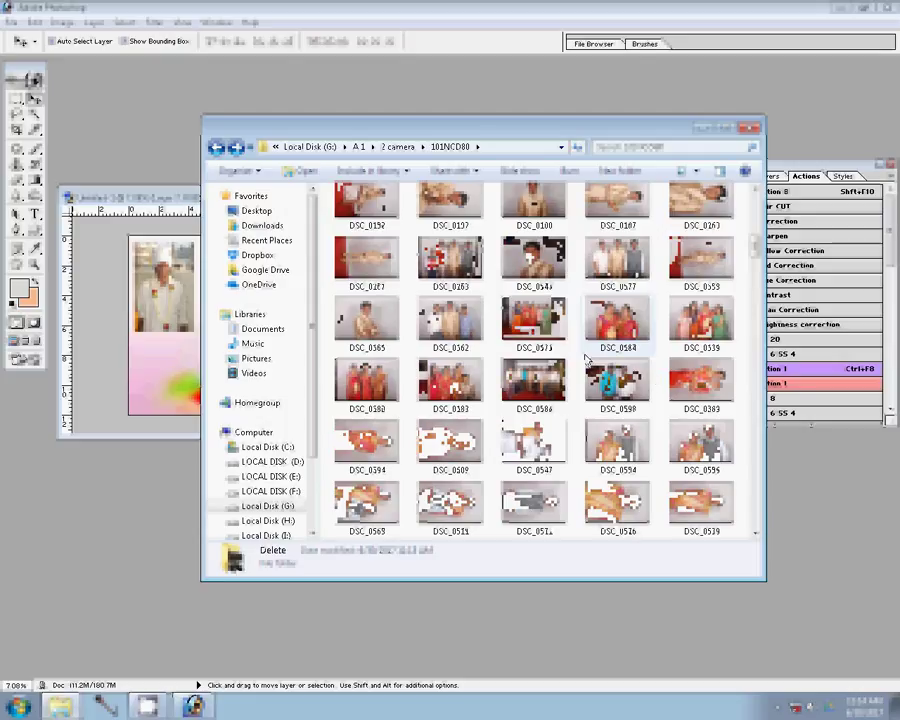
{"action": "scroll", "coordinate": [645, 377], "scroll_direction": "down", "scroll_amount": 3}
{"action": "scroll", "coordinate": [645, 377], "scroll_direction": "down", "scroll_amount": 3}
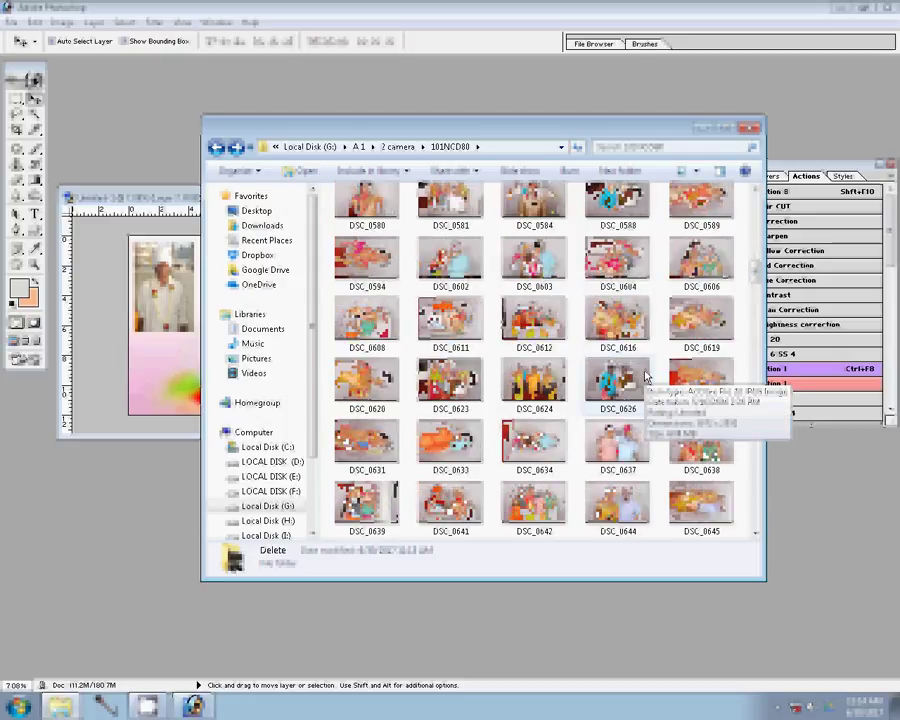
{"action": "scroll", "coordinate": [645, 377], "scroll_direction": "down", "scroll_amount": 3}
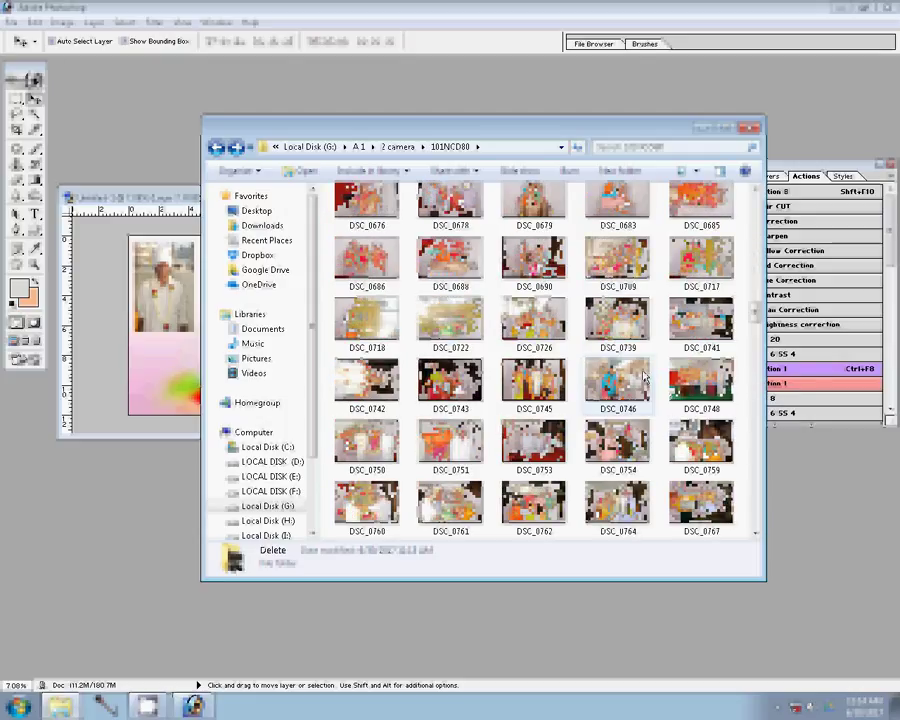
Select DSC_0709, DSC_0722 and DSC_0726 and drag them into Photoshop.
{"action": "left_click", "coordinate": [617, 258]}
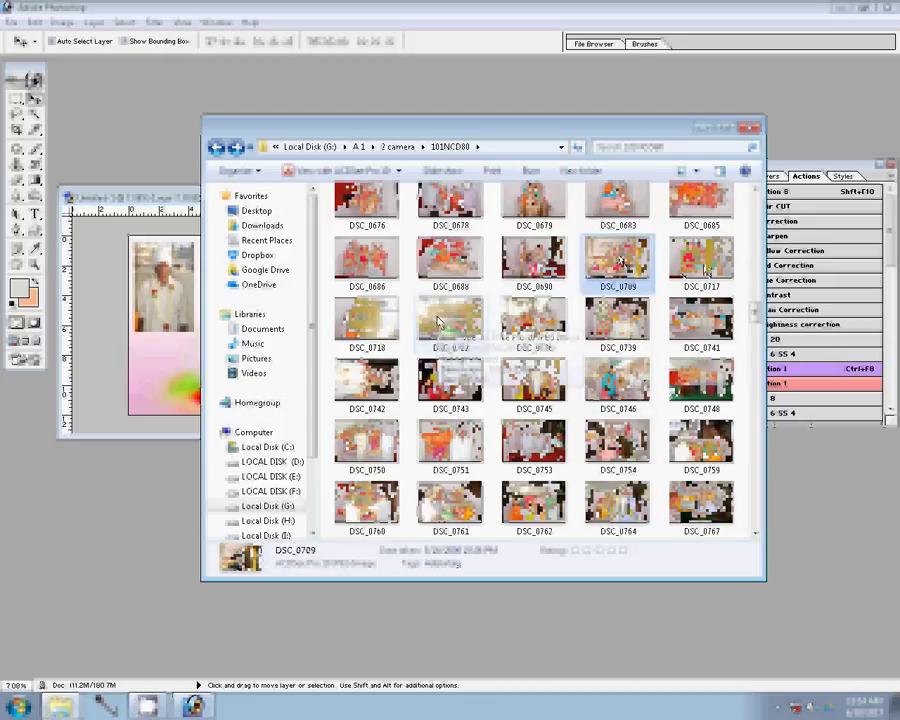
{"action": "left_click", "coordinate": [437, 320]}
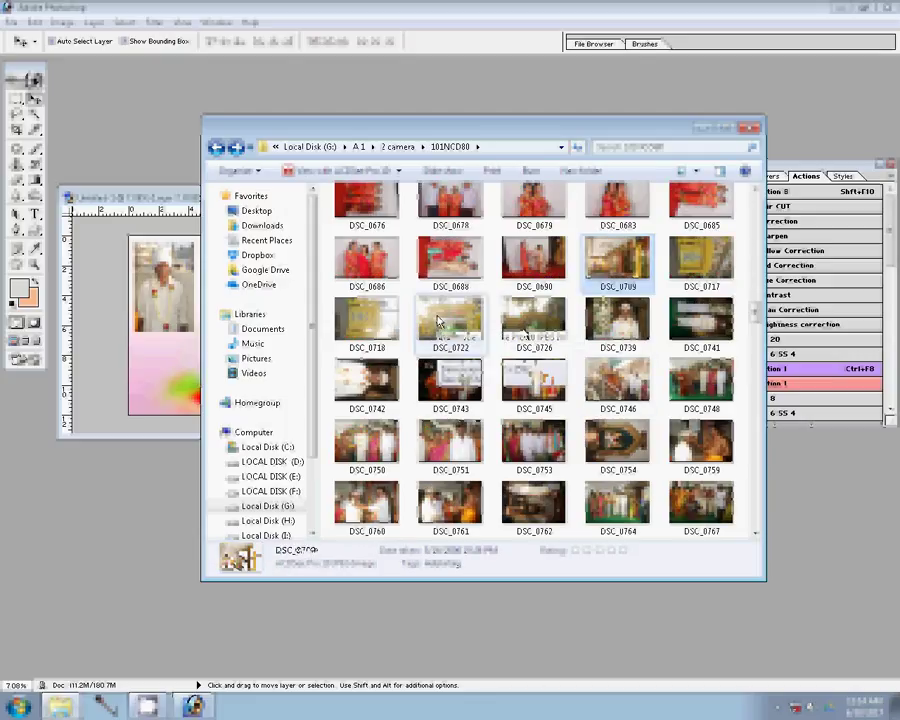
{"action": "left_click", "coordinate": [522, 330], "text": "ctrl"}
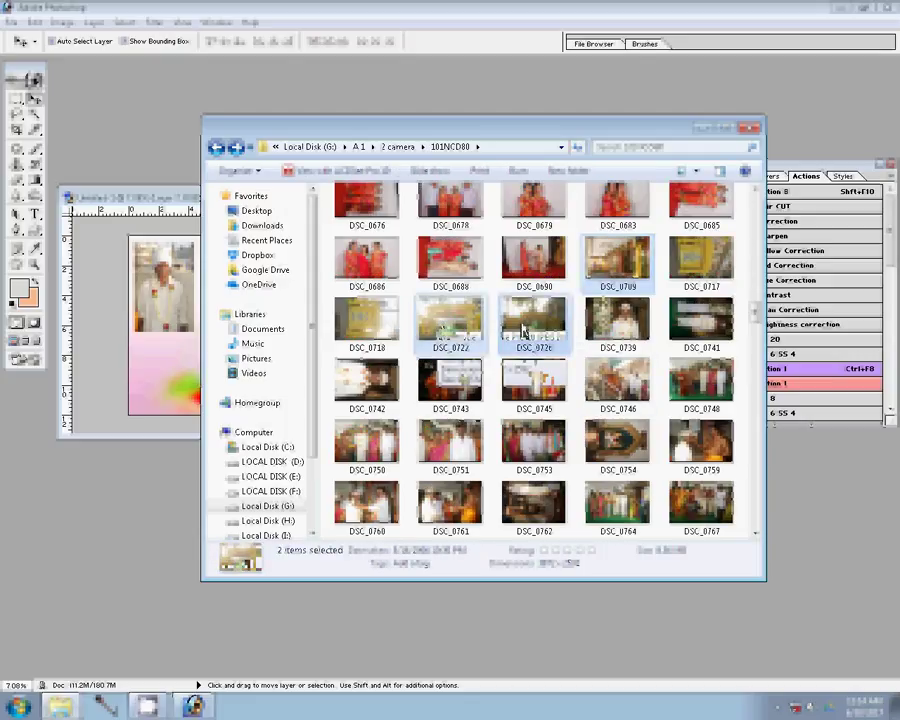
{"action": "left_click", "coordinate": [612, 272], "text": "ctrl"}
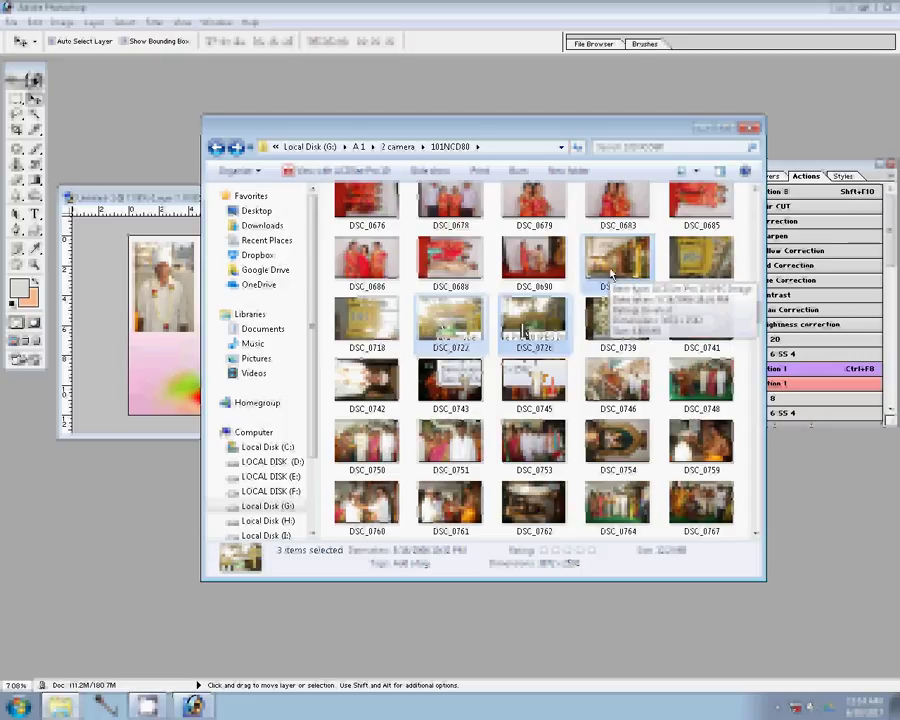
{"action": "left_click_drag", "start_coordinate": [612, 272], "coordinate": [131, 141]}
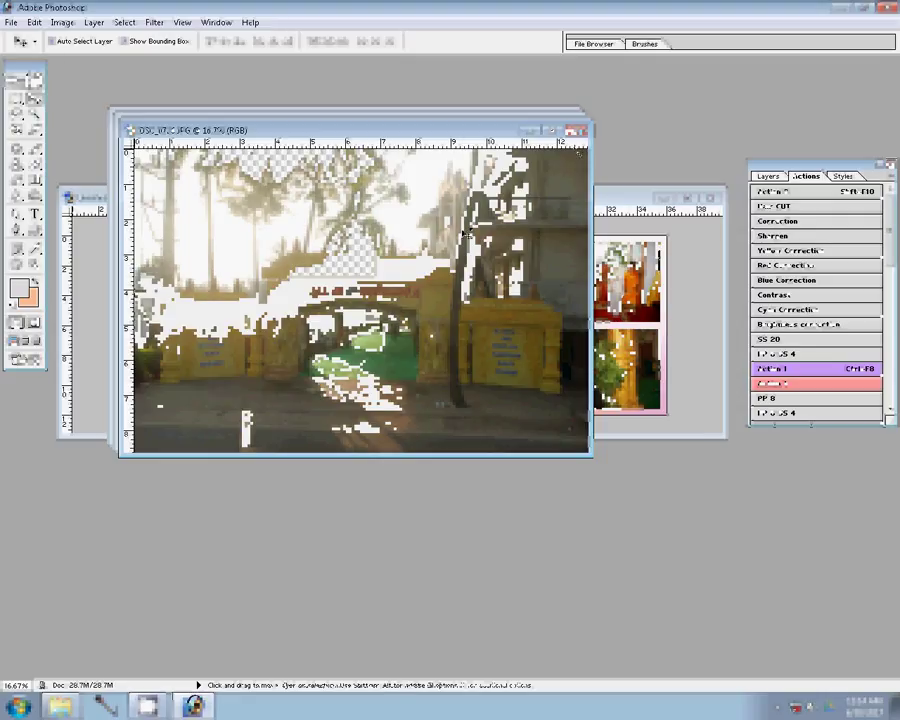
Resize the palm-tree outdoor photo in Image Size and apply the new dimensions.
{"action": "key", "text": "ctrl+alt+i"}
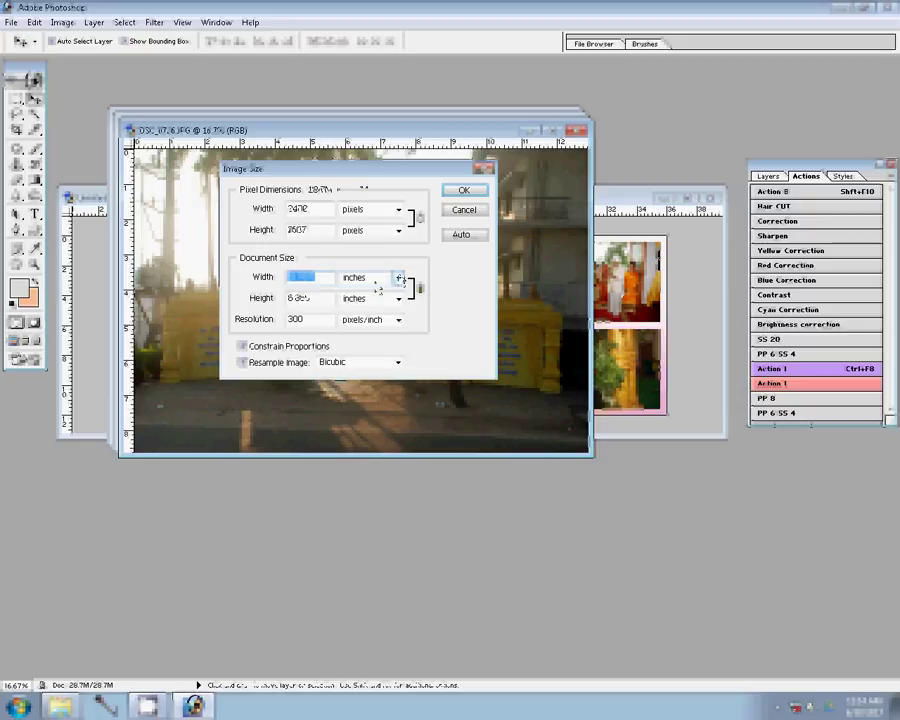
{"action": "left_click", "coordinate": [465, 194]}
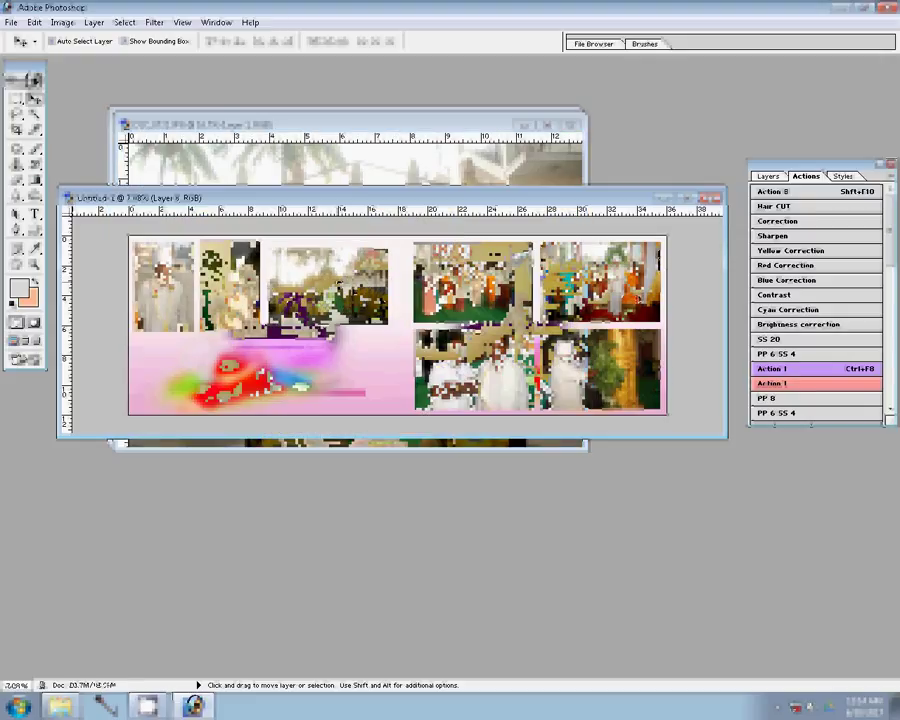
Scale the newly placed top photo to about 108%, then bring the entrance-gate photo forward.
{"action": "key", "text": "ctrl+t"}
{"action": "left_click_drag", "start_coordinate": [391, 244], "coordinate": [392, 247]}
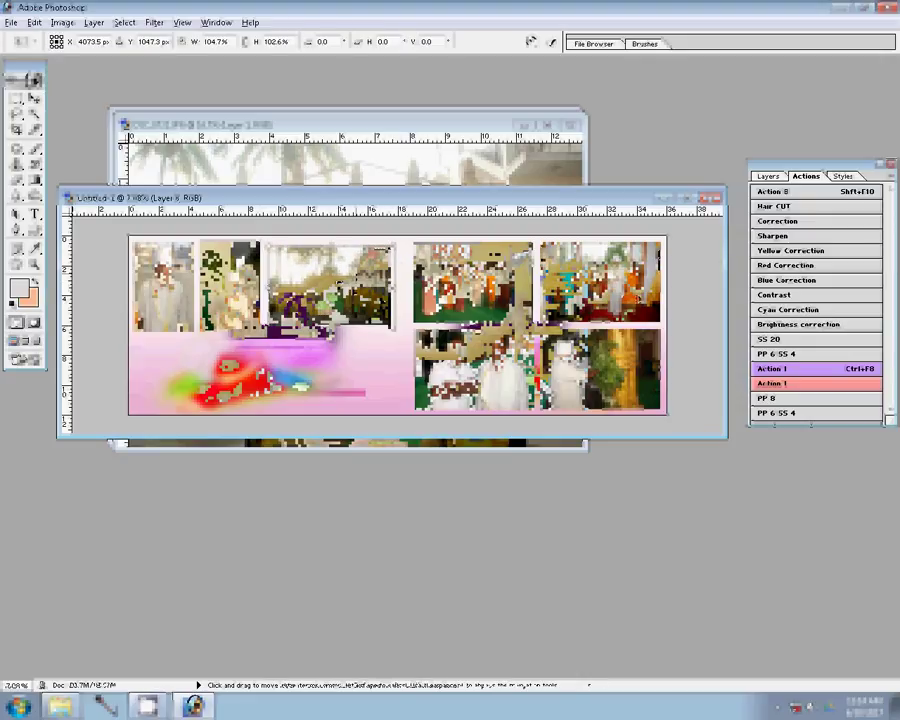
{"action": "key", "text": "Return"}
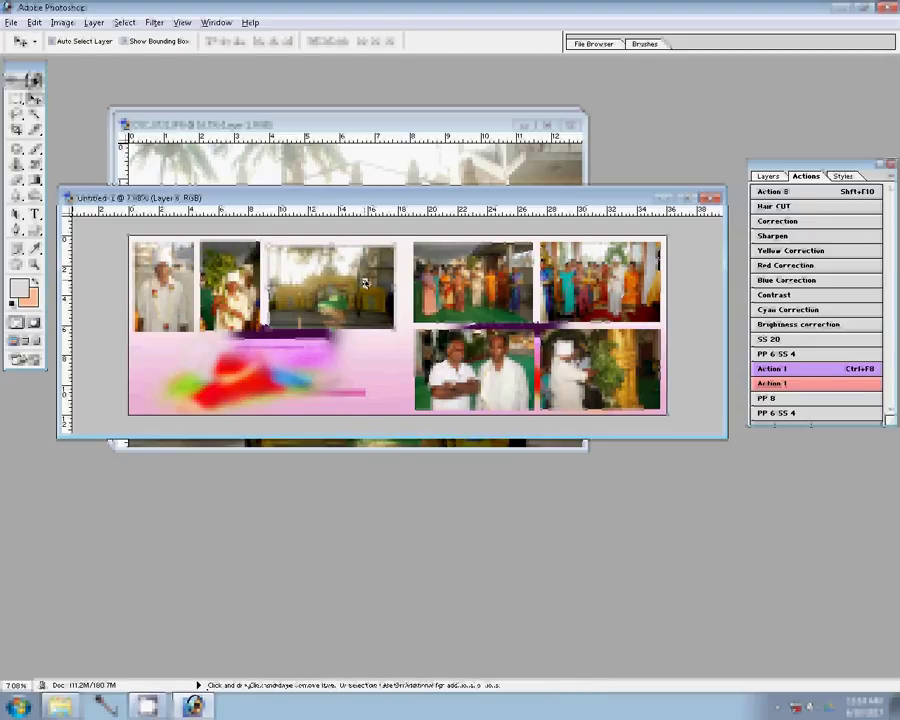
{"action": "left_click", "coordinate": [417, 185]}
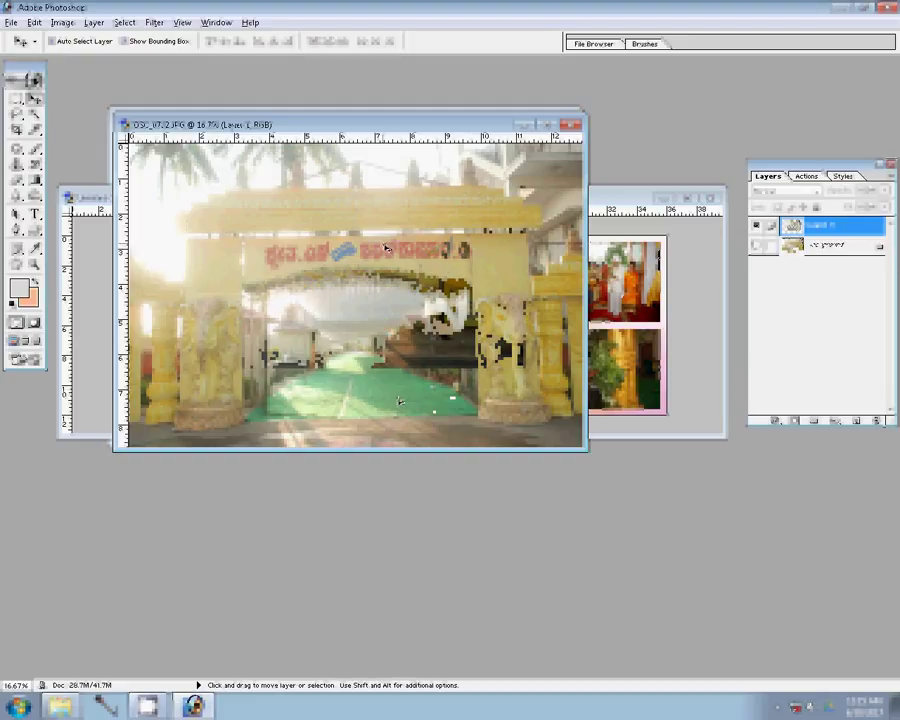
Flatten the entrance-gate photo and apply a new Image Size to it.
{"action": "key", "text": "ctrl+e"}
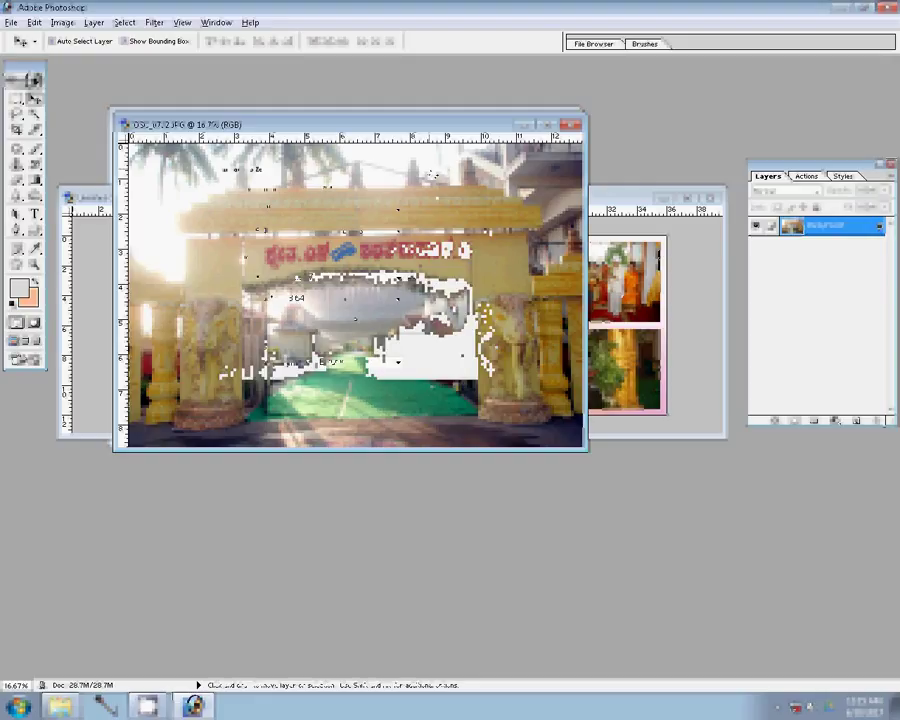
{"action": "key", "text": "ctrl+alt+i"}
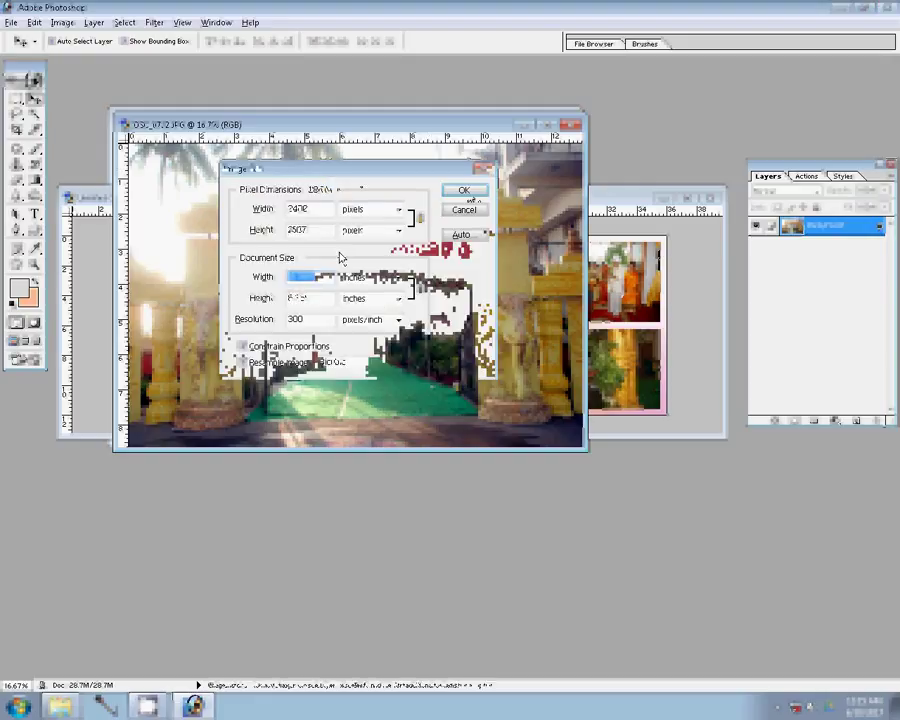
{"action": "left_click", "coordinate": [464, 190]}
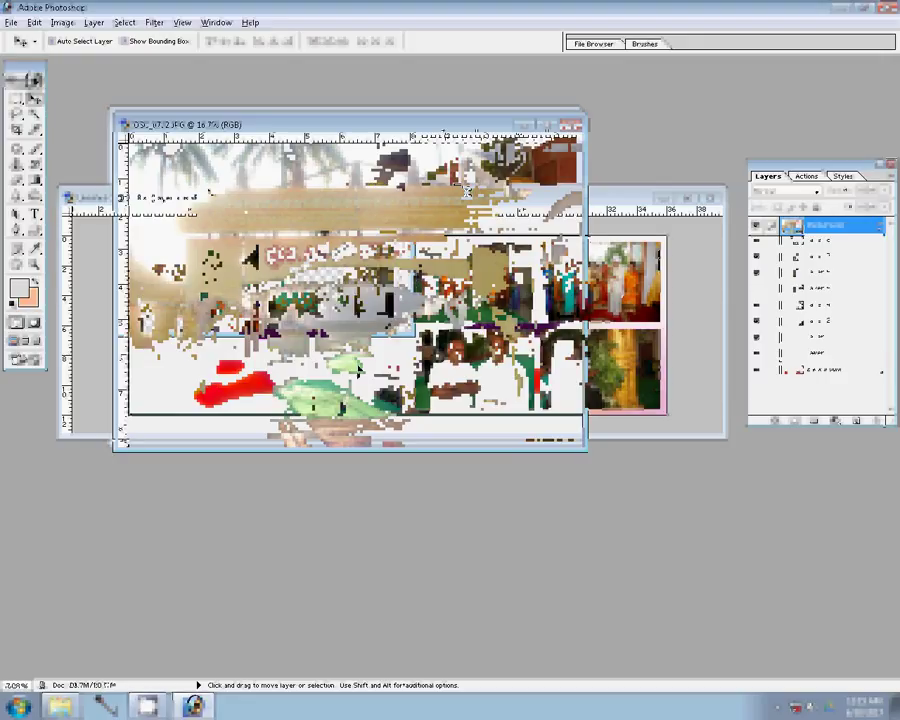
Scale the gate photo to about 90% at the collage's bottom left.
{"action": "left_click", "coordinate": [181, 371]}
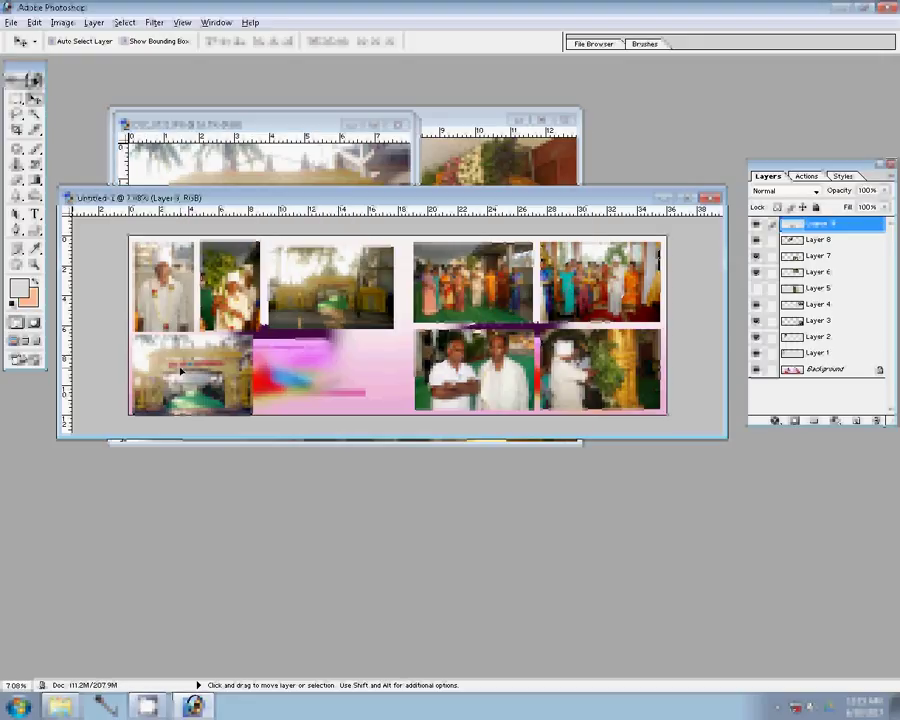
{"action": "key", "text": "ctrl+t"}
{"action": "left_click_drag", "start_coordinate": [253, 336], "coordinate": [250, 333]}
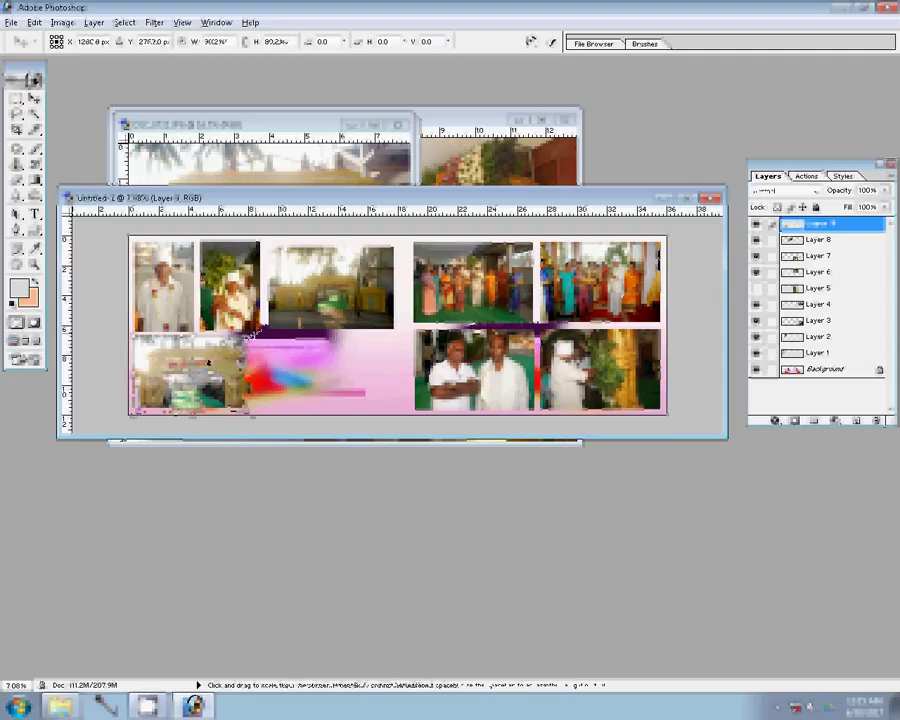
{"action": "key", "text": "Return"}
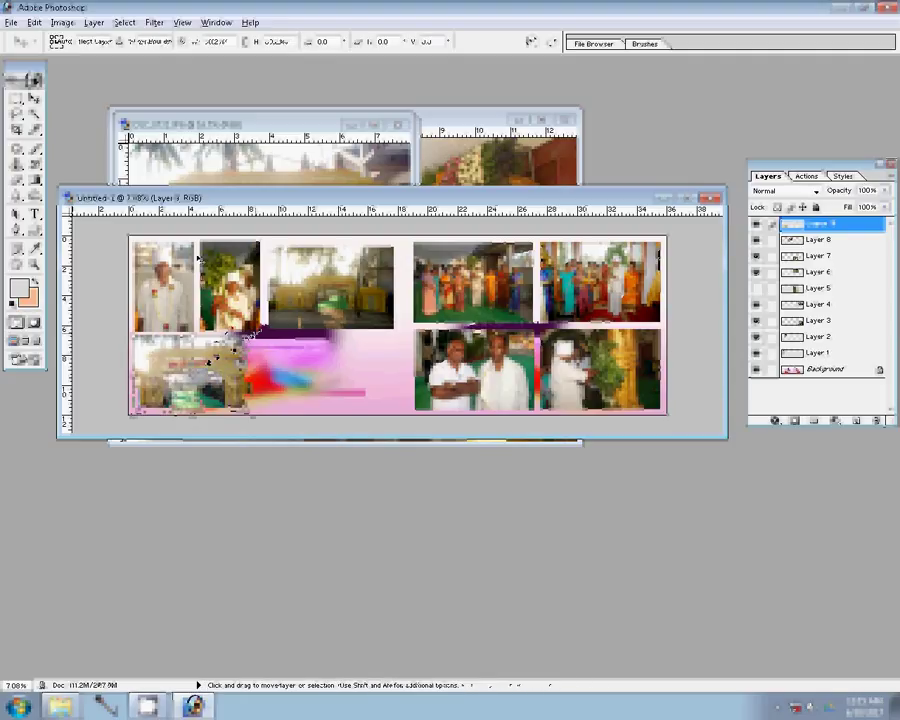
Close the gate photo's own window without saving changes.
{"action": "key", "text": "ctrl+Tab"}
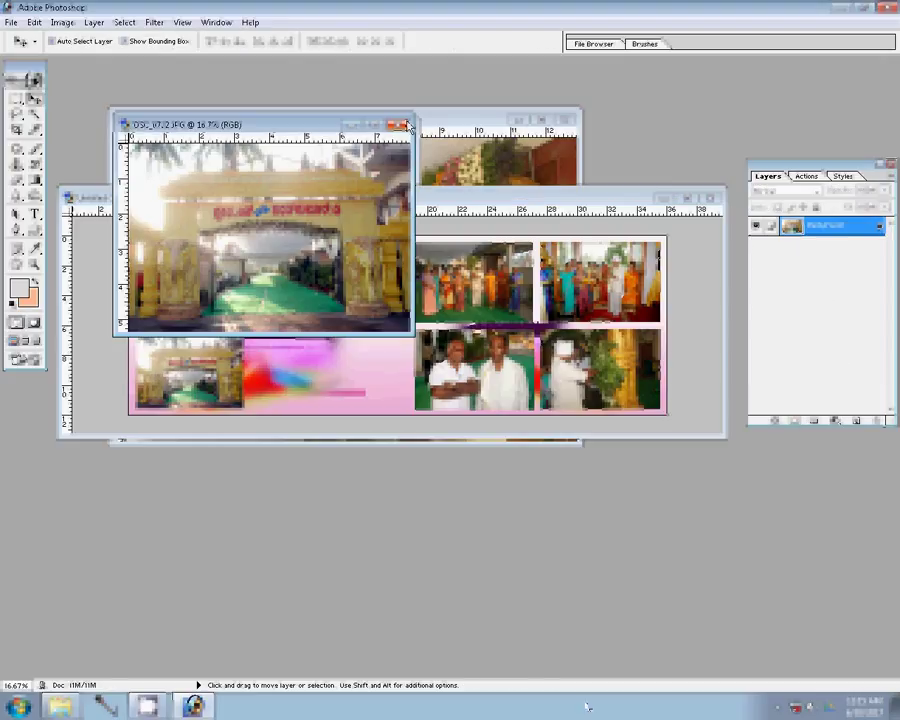
{"action": "key", "text": "ctrl+w"}
{"action": "left_click", "coordinate": [451, 272]}
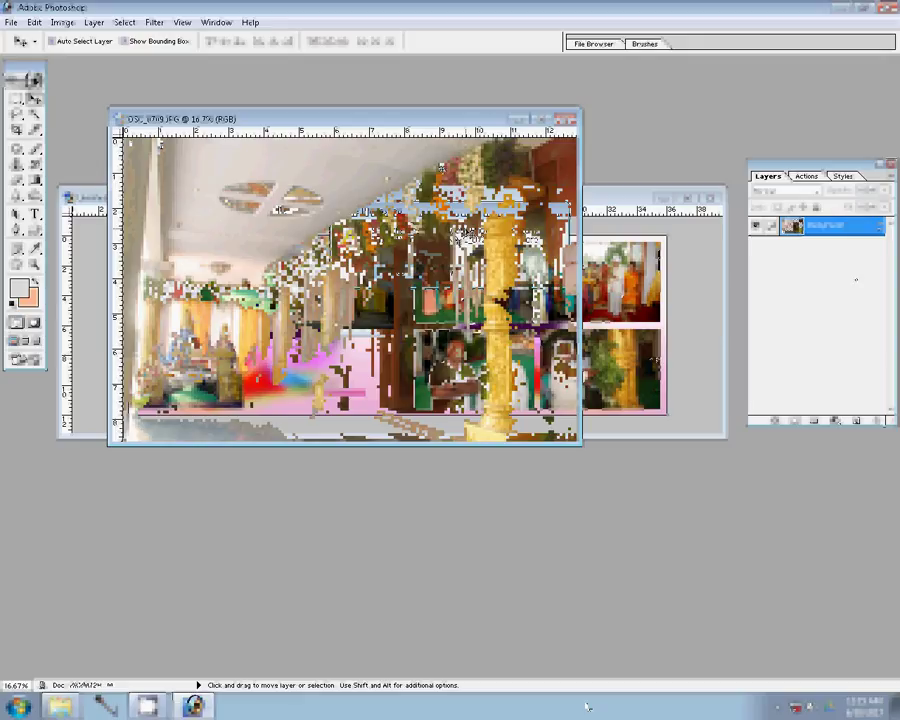
Set the hallway photo's width to 8 inches in Image Size.
{"action": "key", "text": "alt+F9"}
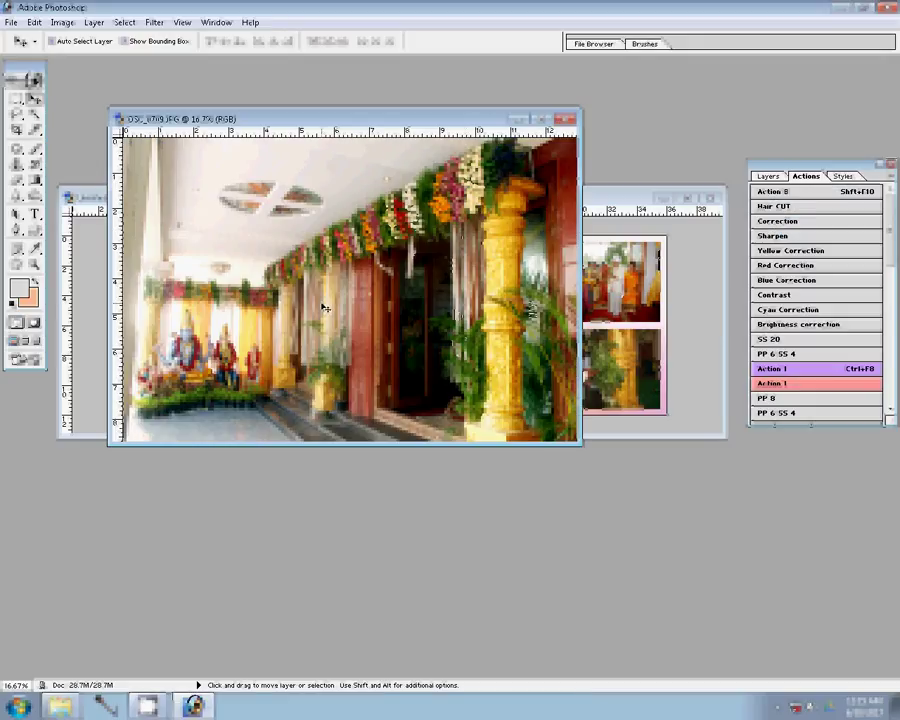
{"action": "key", "text": "ctrl+alt+i"}
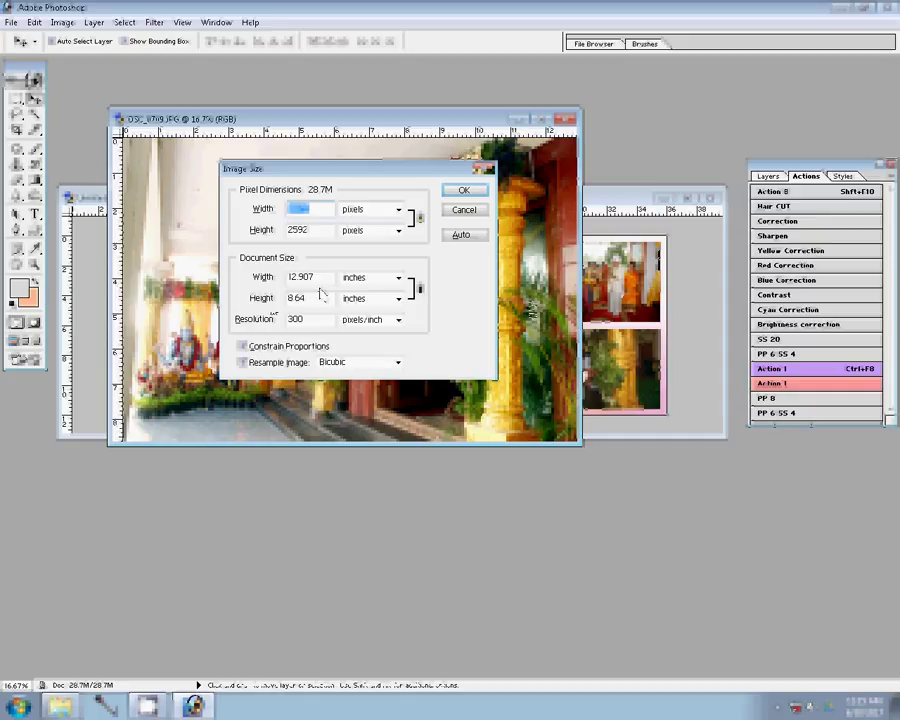
{"action": "key", "text": "Tab"}
{"action": "key", "text": "Tab"}
{"action": "type", "text": "8"}
{"action": "key", "text": "Return"}
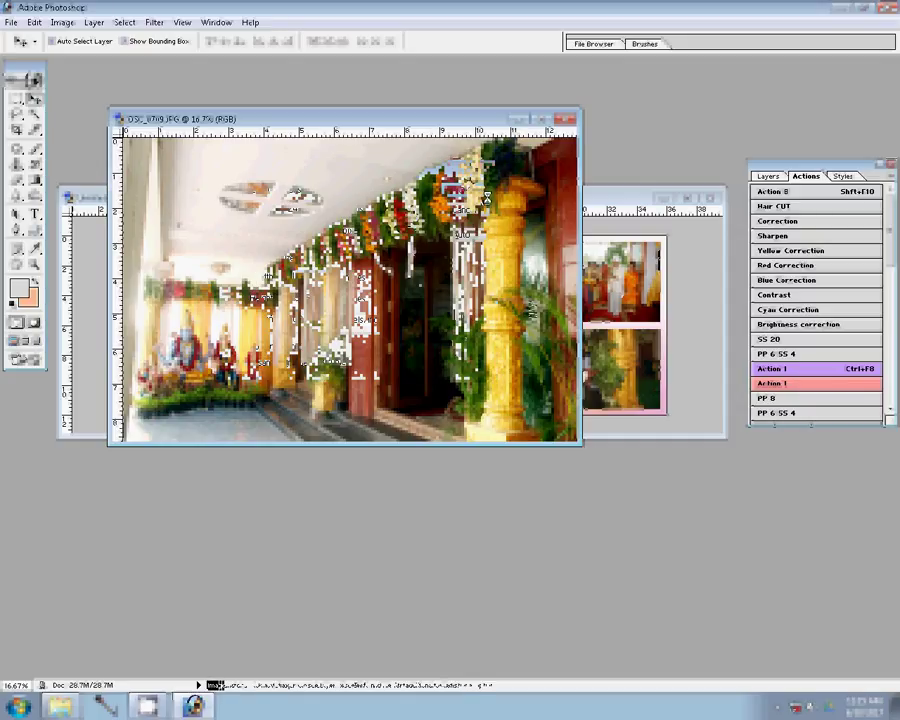
Place the hallway photo in the collage at about 92% beside the gate photo.
{"action": "mouse_move", "coordinate": [487, 195]}
{"action": "left_mouse_down"}
{"action": "mouse_move", "coordinate": [407, 222]}
{"action": "mouse_move", "coordinate": [318, 372]}
{"action": "left_mouse_up"}
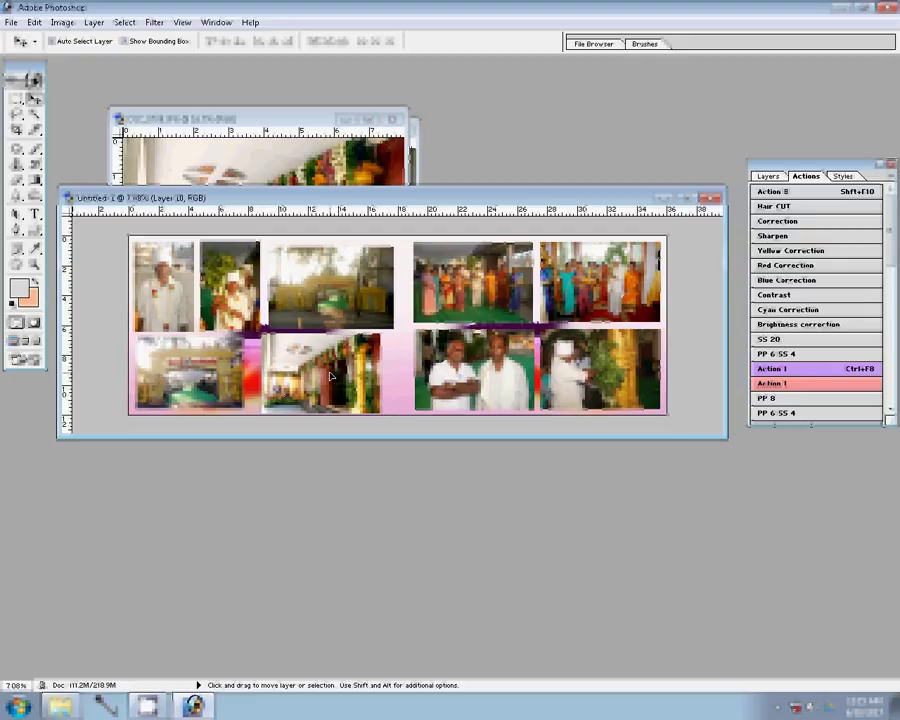
{"action": "key", "text": "ctrl+t"}
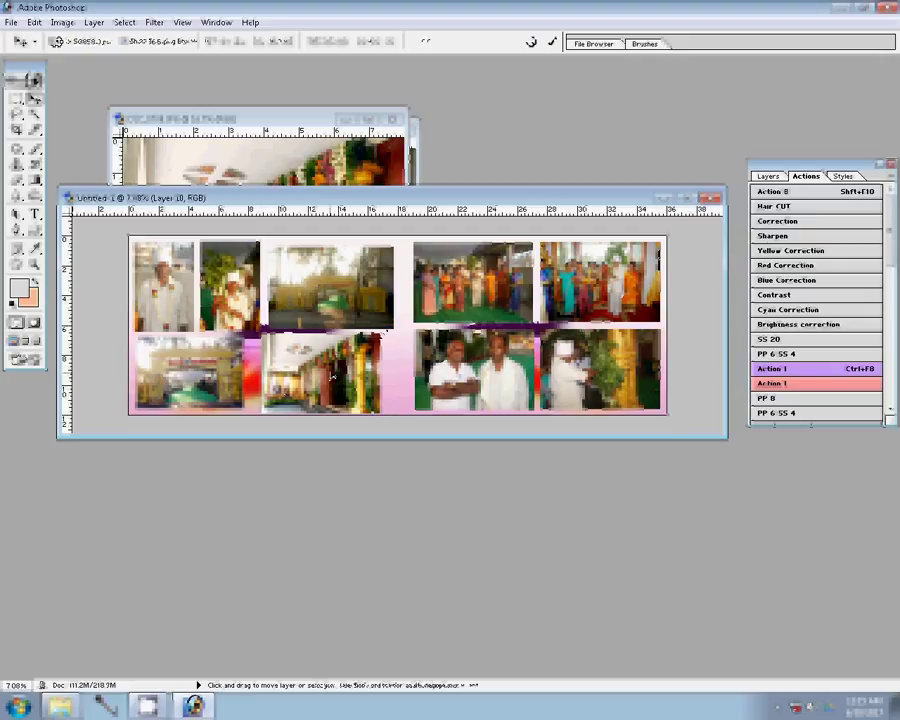
{"action": "left_click_drag", "start_coordinate": [384, 330], "coordinate": [380, 335]}
{"action": "key", "text": "Return"}
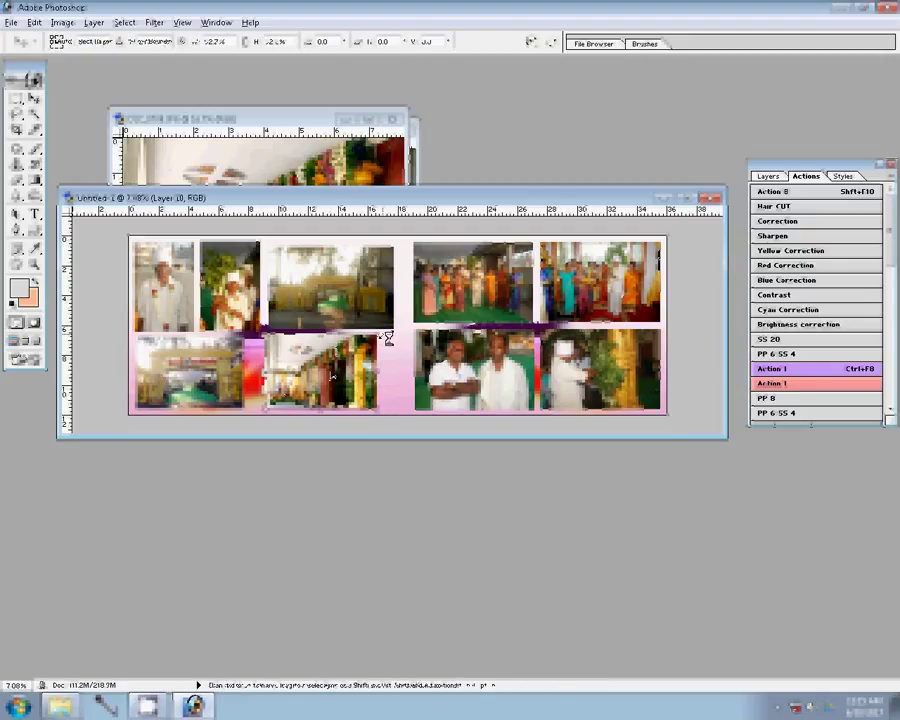
{"action": "key", "text": "Return"}
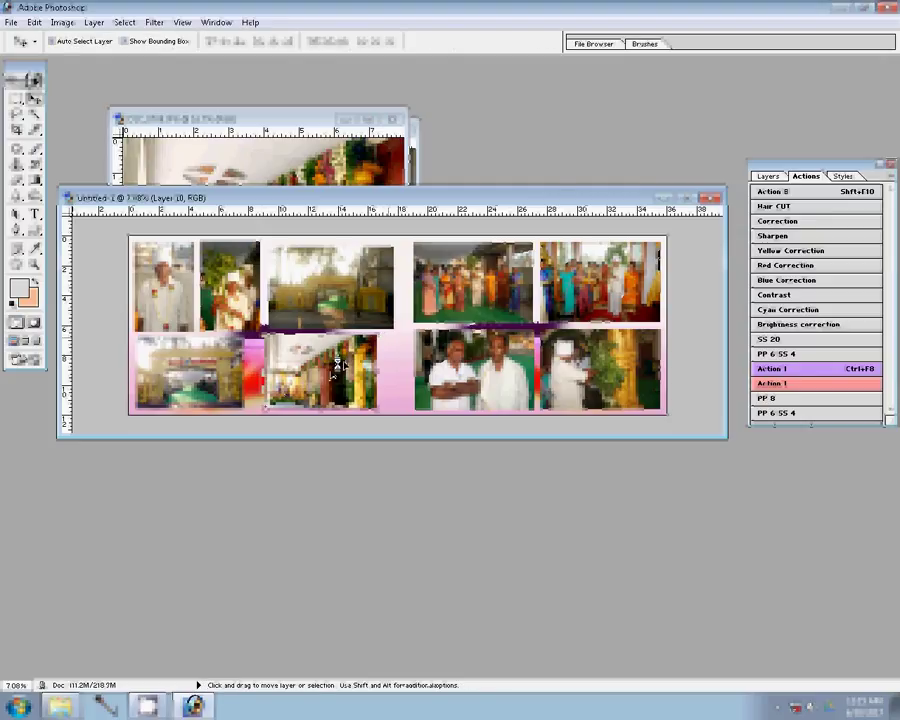
{"action": "left_click_drag", "start_coordinate": [337, 362], "coordinate": [322, 370]}
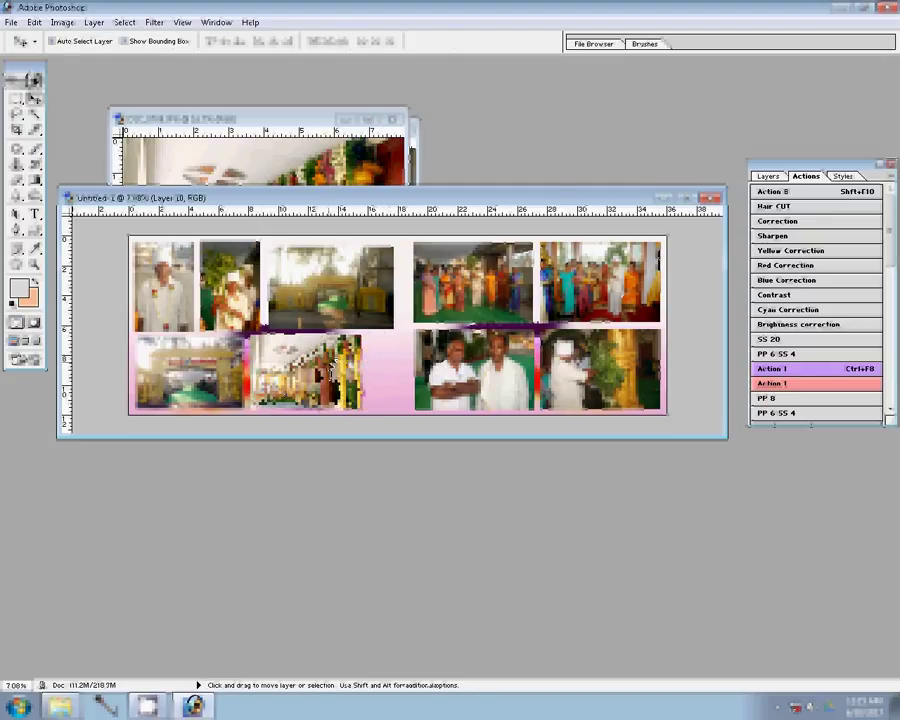
Close the hallway photo without saving and bring up the DSC photos in the Open dialog.
{"action": "key", "text": "ctrl+w"}
{"action": "key", "text": "Escape"}
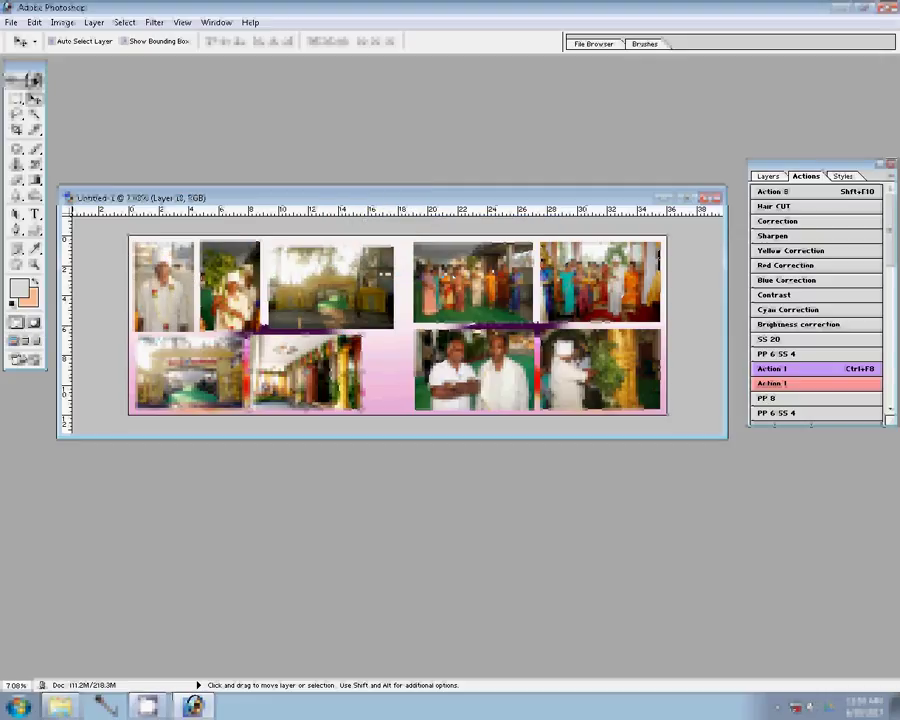
{"action": "key", "text": "ctrl+o"}
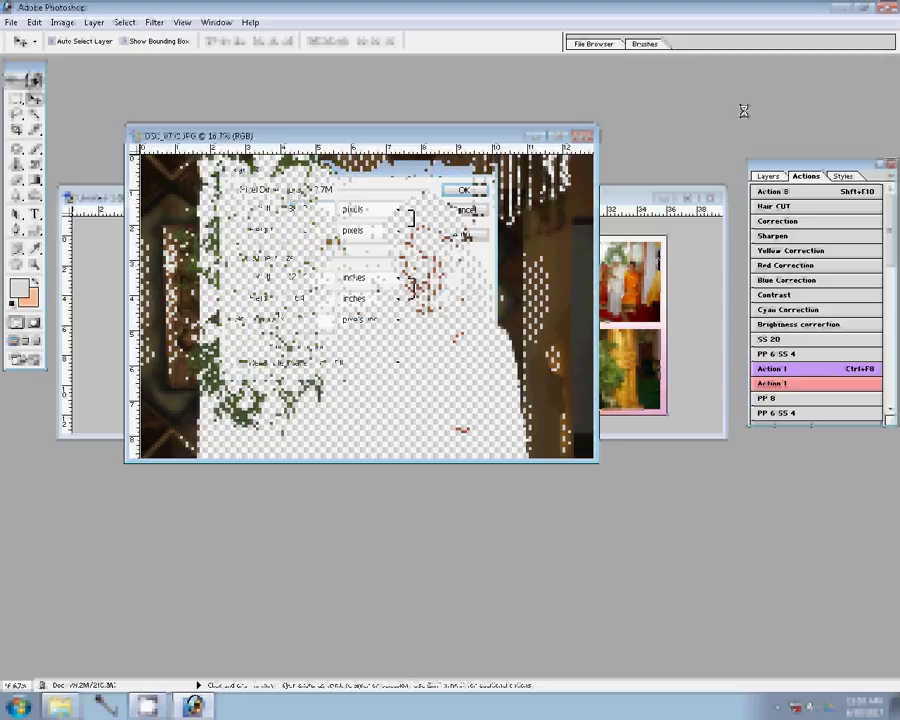
Resize the groom photo to 4 inches wide and crop it to a portrait of the groom.
{"action": "type", "text": "4"}
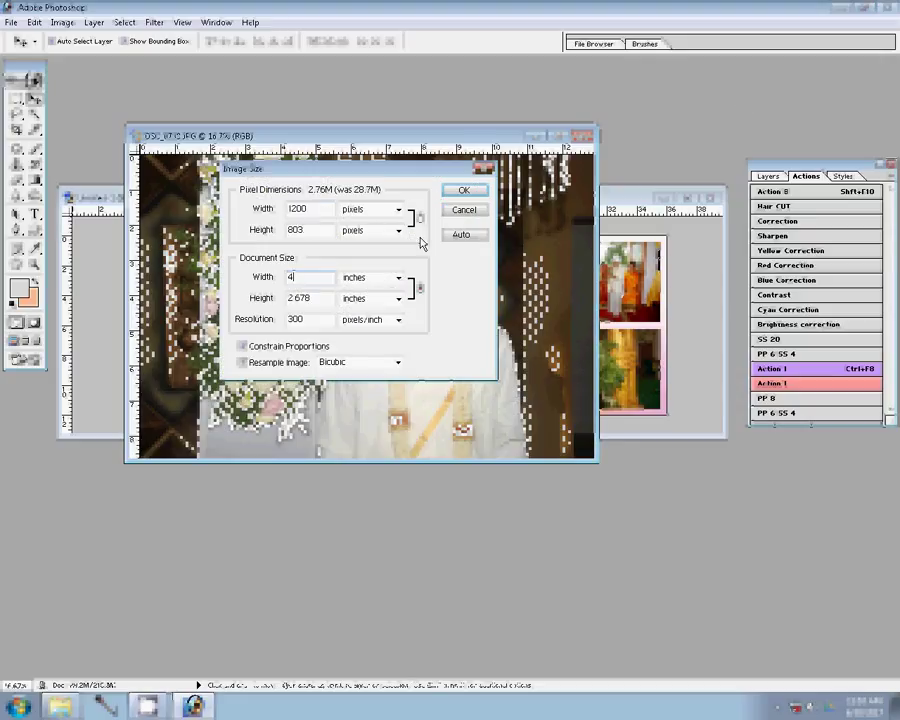
{"action": "left_click", "coordinate": [458, 191]}
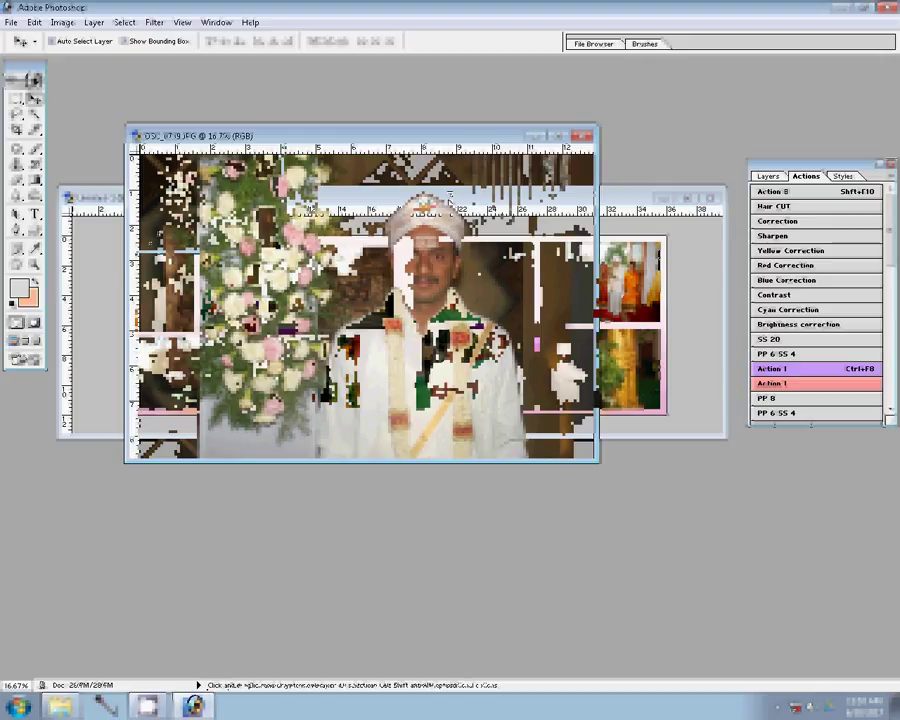
{"action": "key", "text": "z"}
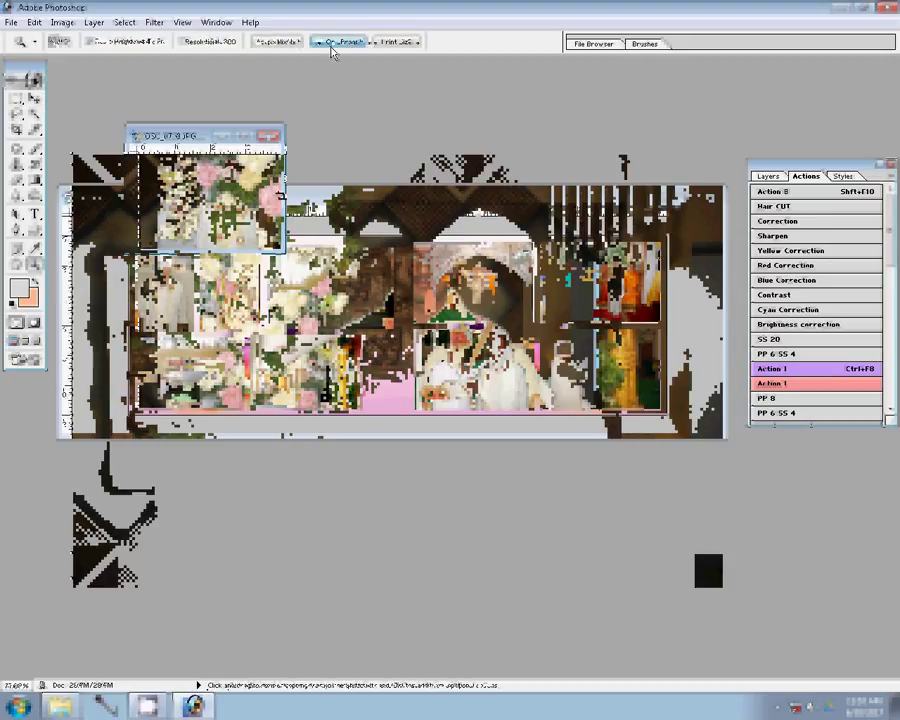
{"action": "left_click", "coordinate": [333, 42]}
{"action": "key", "text": "c"}
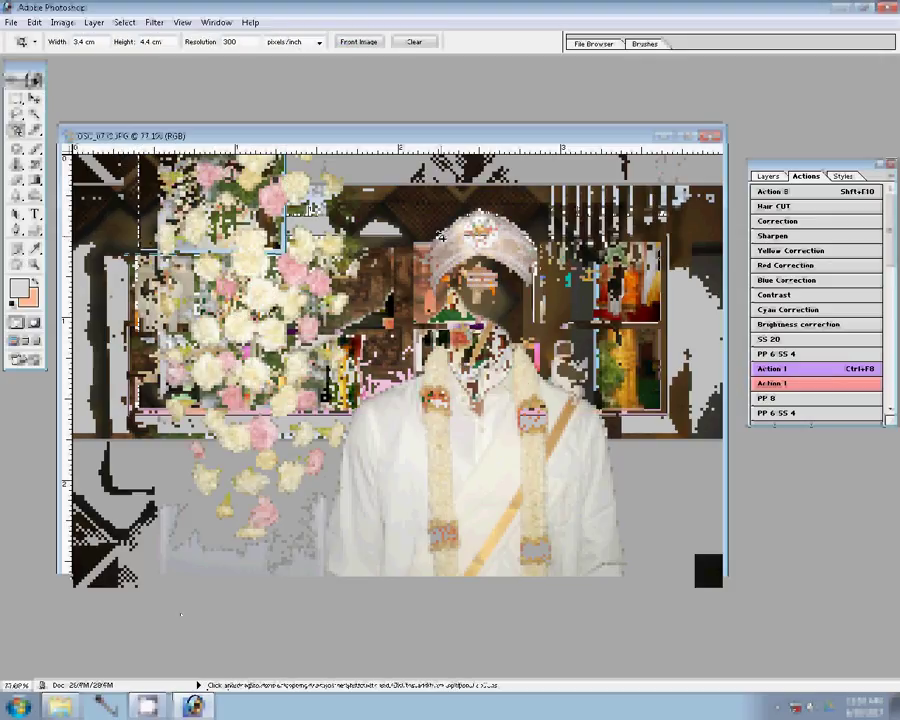
{"action": "left_click_drag", "start_coordinate": [354, 398], "coordinate": [640, 490]}
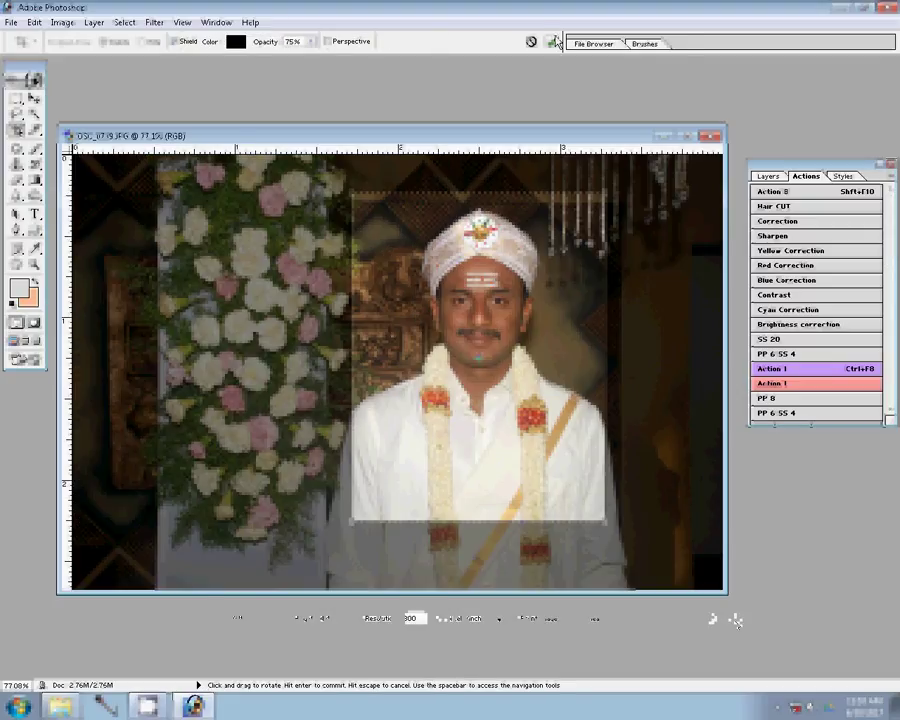
{"action": "left_click", "coordinate": [552, 41]}
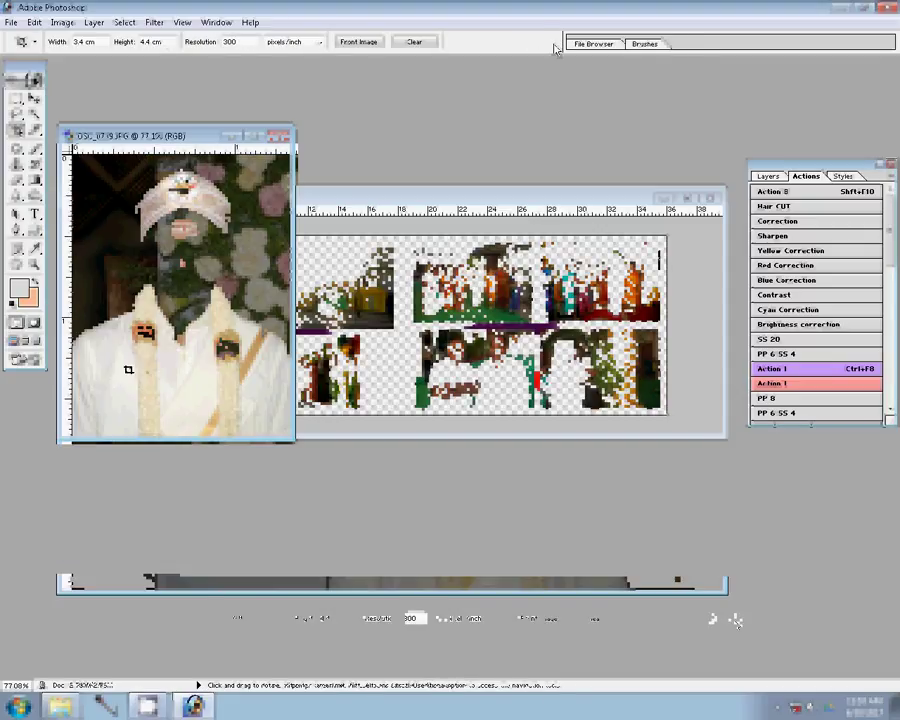
Drag the cropped groom portrait into the collage's bottom-row gap and transform it.
{"action": "key", "text": "v"}
{"action": "mouse_move", "coordinate": [128, 370]}
{"action": "left_mouse_down"}
{"action": "mouse_move", "coordinate": [395, 372]}
{"action": "mouse_move", "coordinate": [415, 336]}
{"action": "left_mouse_up"}
{"action": "key", "text": "ctrl+t"}
{"action": "key", "text": "Return"}
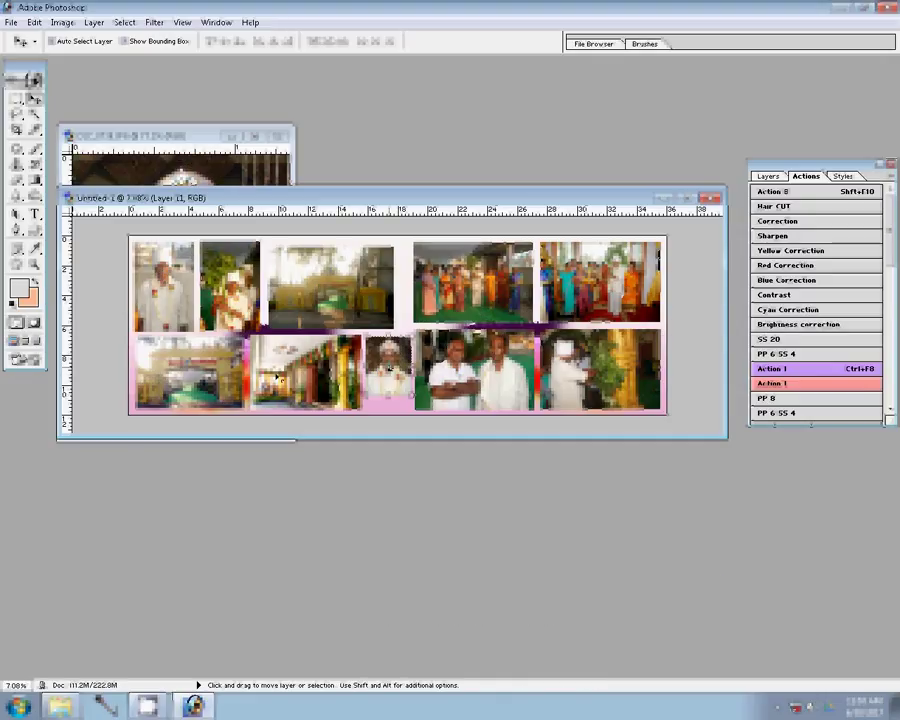
Nudge the pillared hall and groom photos into alignment and rescale the hall photo (Layer 10).
{"action": "left_click_drag", "start_coordinate": [280, 378], "coordinate": [293, 381]}
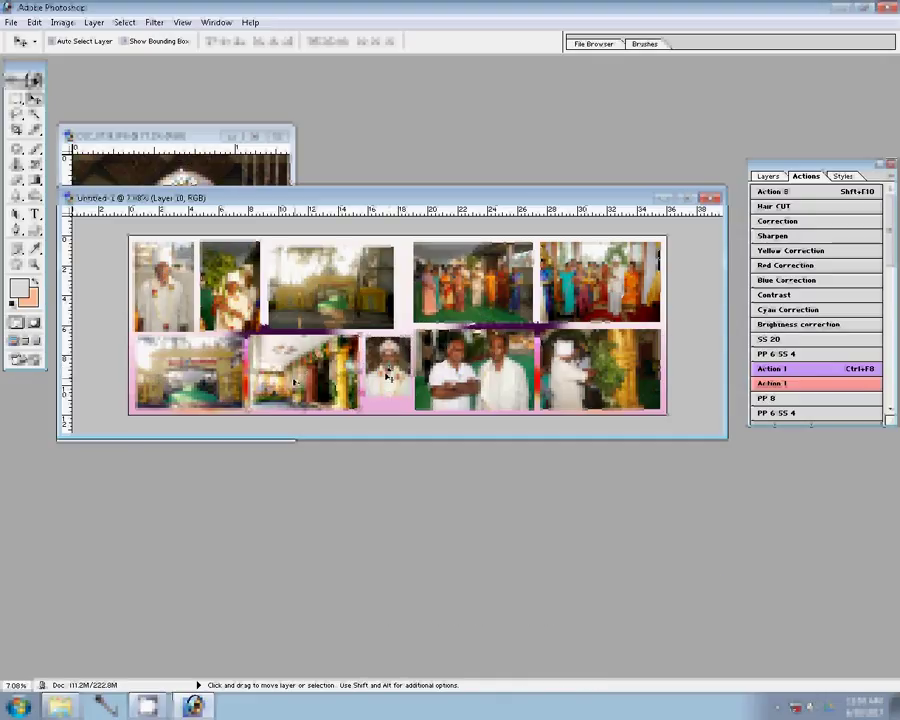
{"action": "left_click_drag", "start_coordinate": [391, 381], "coordinate": [387, 381]}
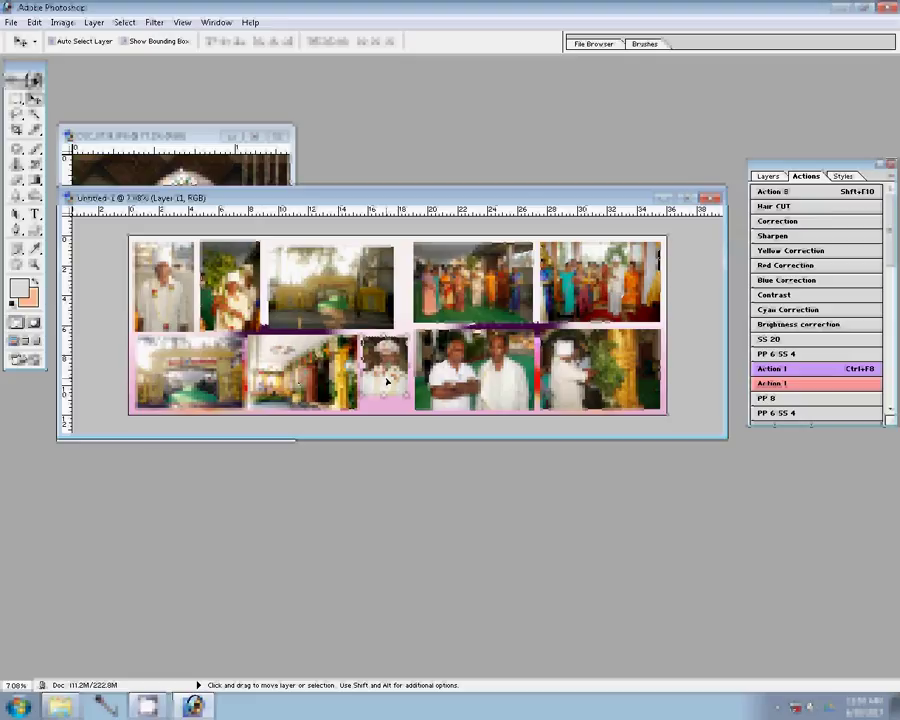
{"action": "left_click", "coordinate": [270, 372]}
{"action": "key", "text": "ctrl+t"}
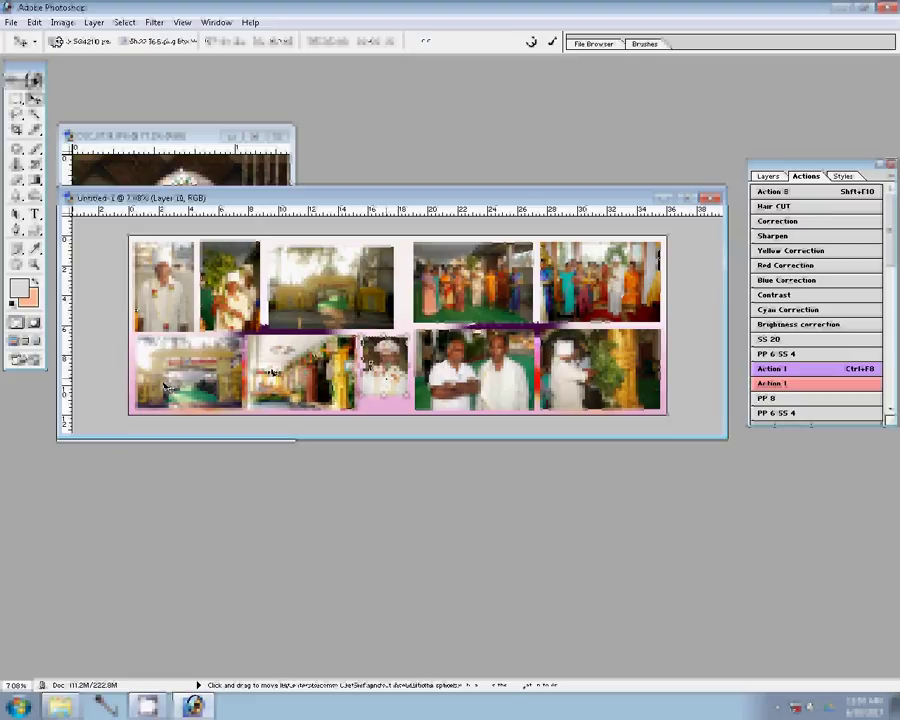
{"action": "key", "text": "Return"}
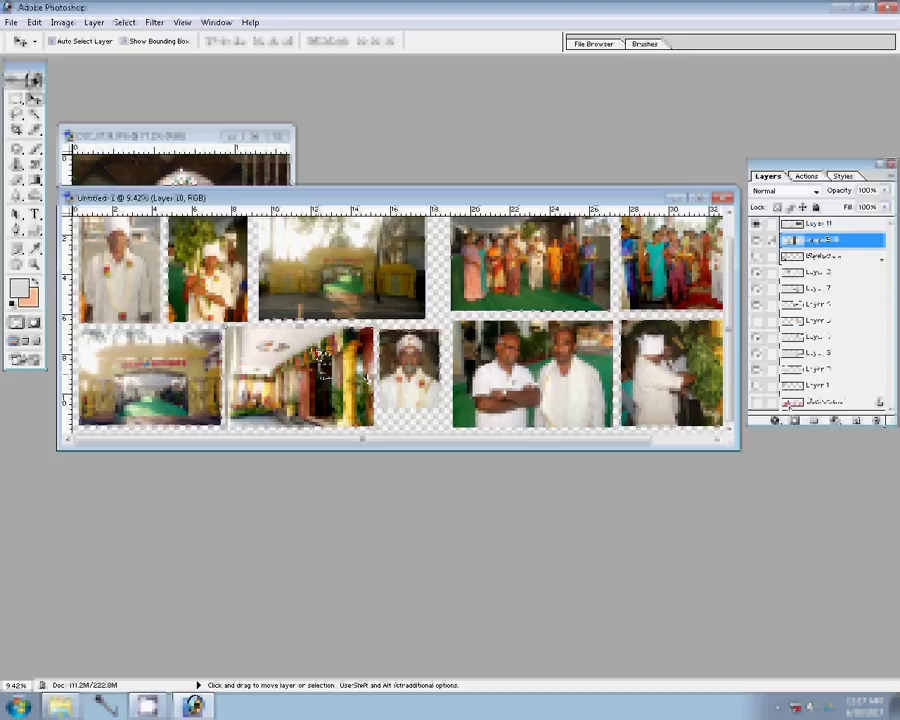
Merge the photos, stroke them with a 3 px Gray Value Stripes gradient, and re-show the pink Background.
{"action": "key", "text": "ctrl+e"}
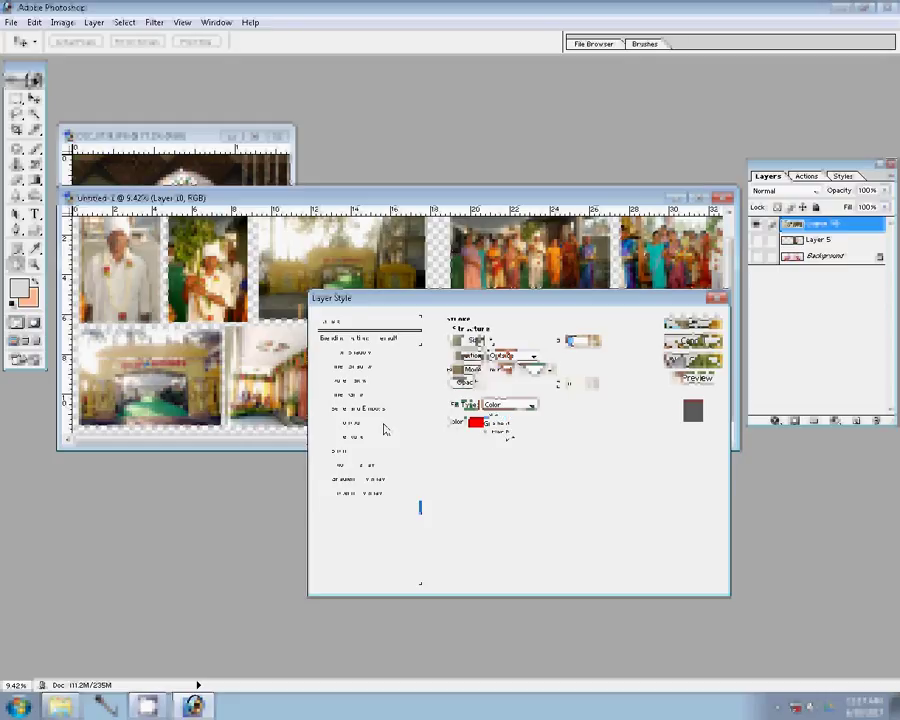
{"action": "key", "text": "Down"}
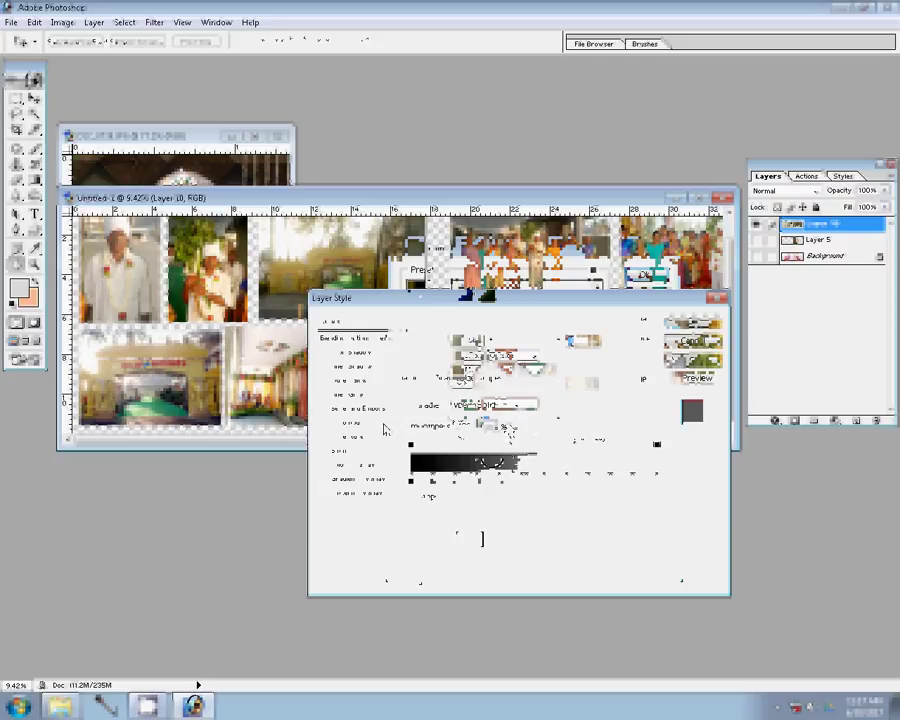
{"action": "left_click", "coordinate": [470, 462]}
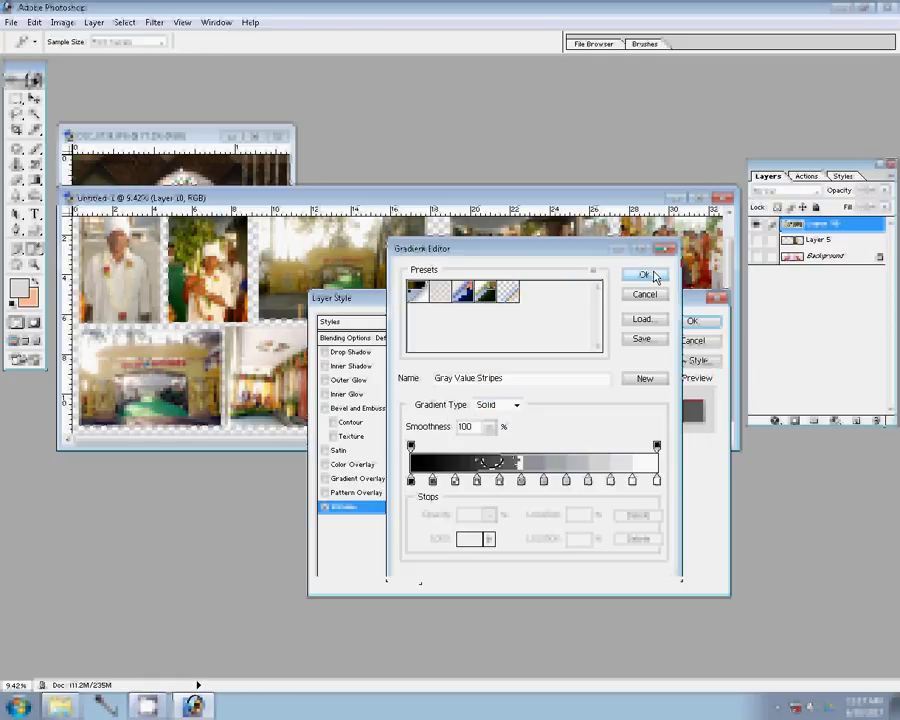
{"action": "left_click", "coordinate": [654, 276]}
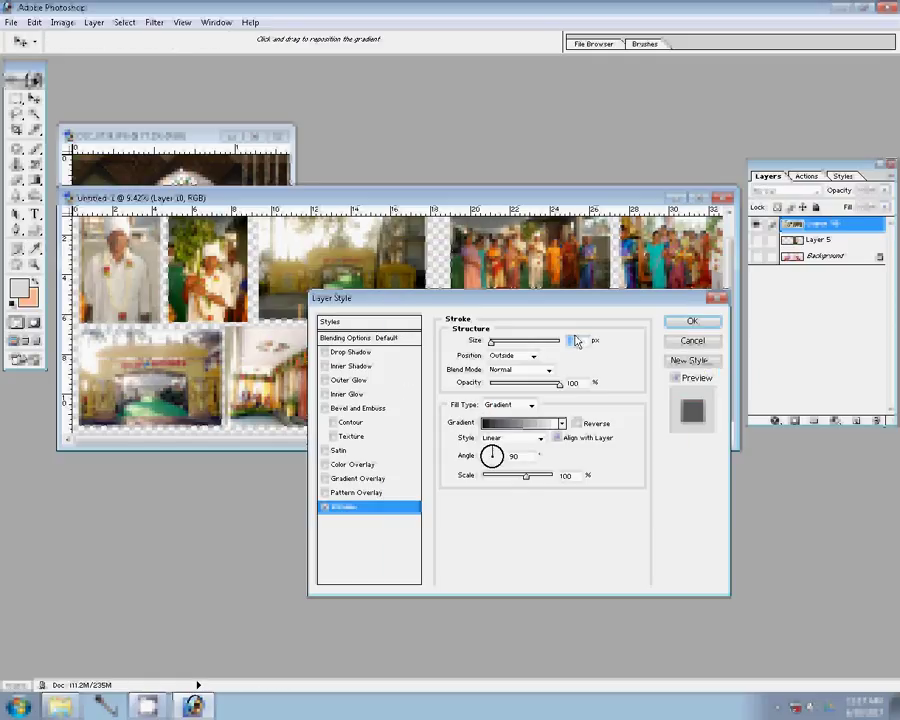
{"action": "type", "text": "3"}
{"action": "left_click", "coordinate": [694, 324]}
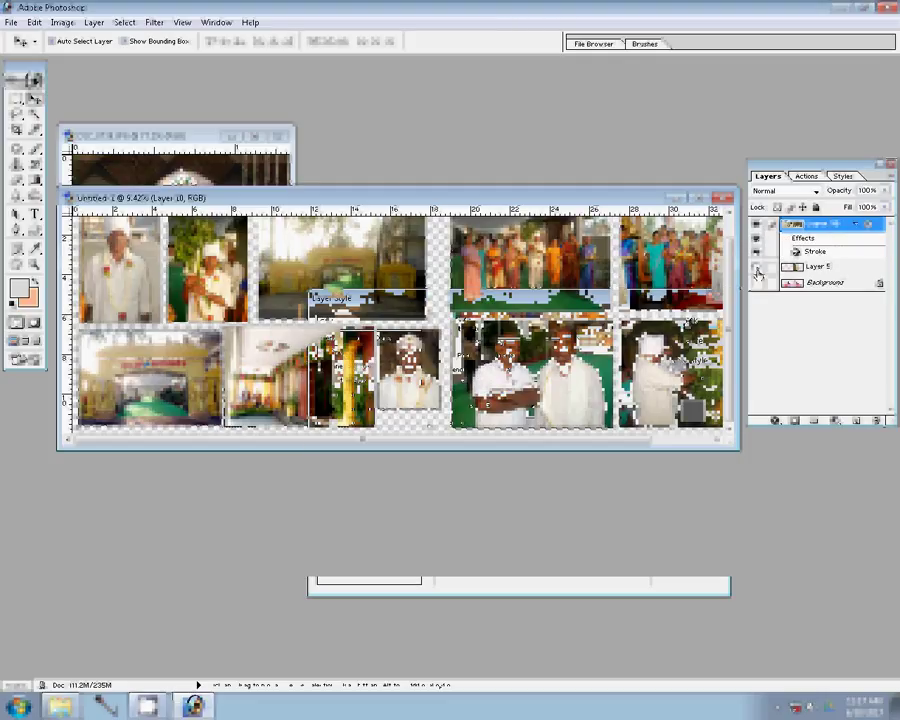
{"action": "left_click", "coordinate": [757, 284]}
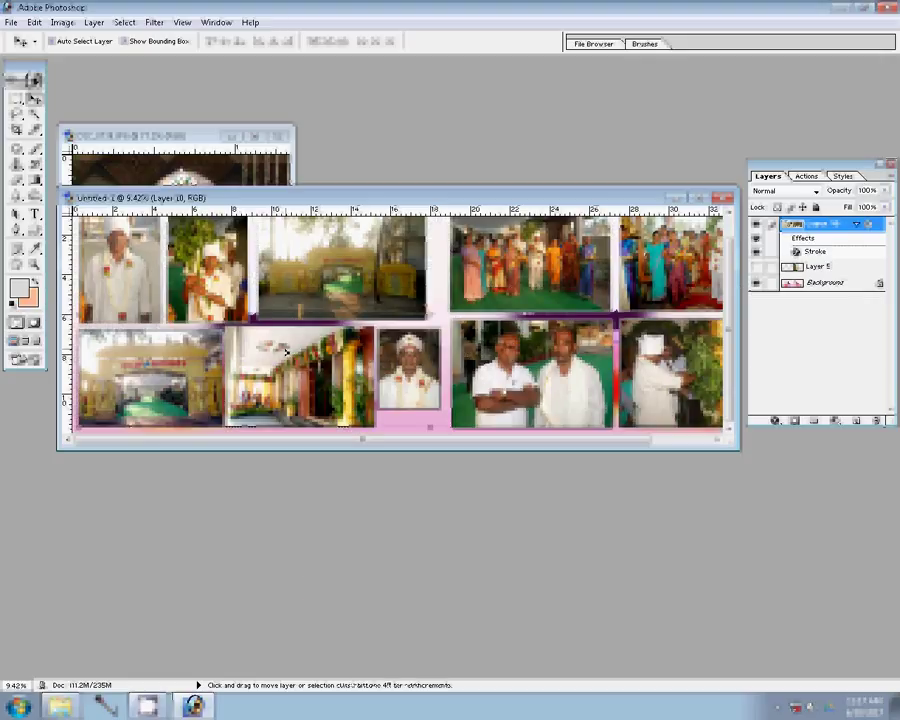
Save As '149' in Photoshop (*.PSD) format to the k 1 folder.
{"action": "key", "text": "shift"}
{"action": "key", "text": "ctrl+shift+s"}
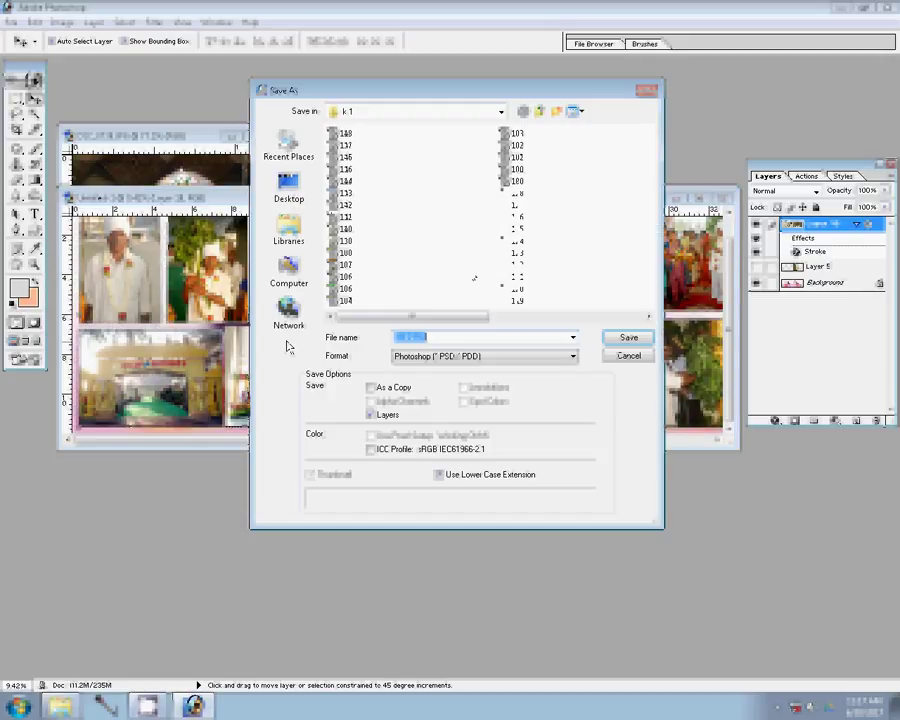
{"action": "type", "text": "1"}
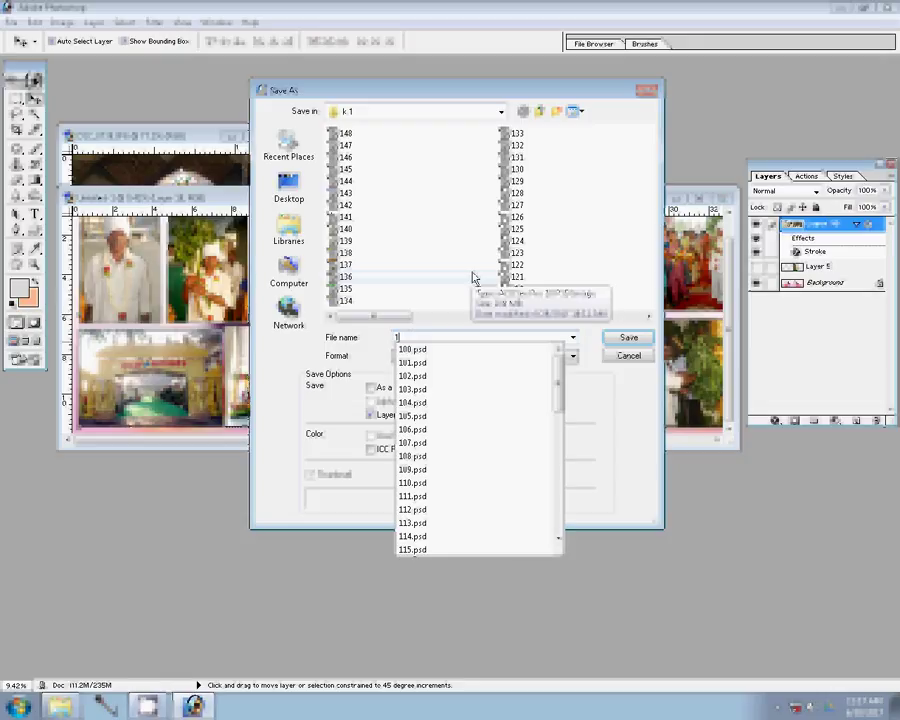
{"action": "type", "text": "4"}
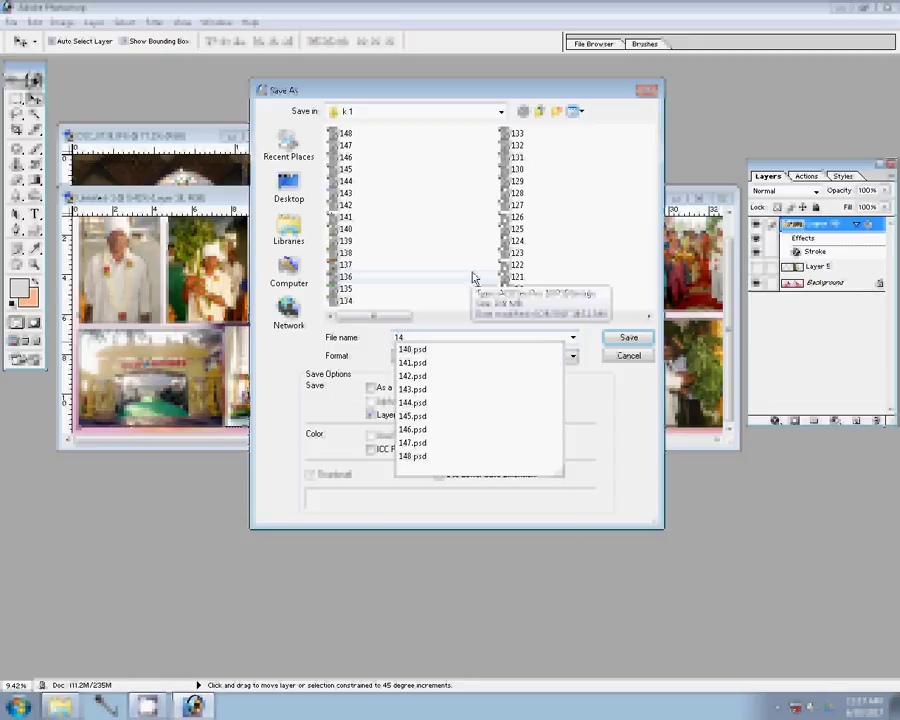
{"action": "type", "text": "9"}
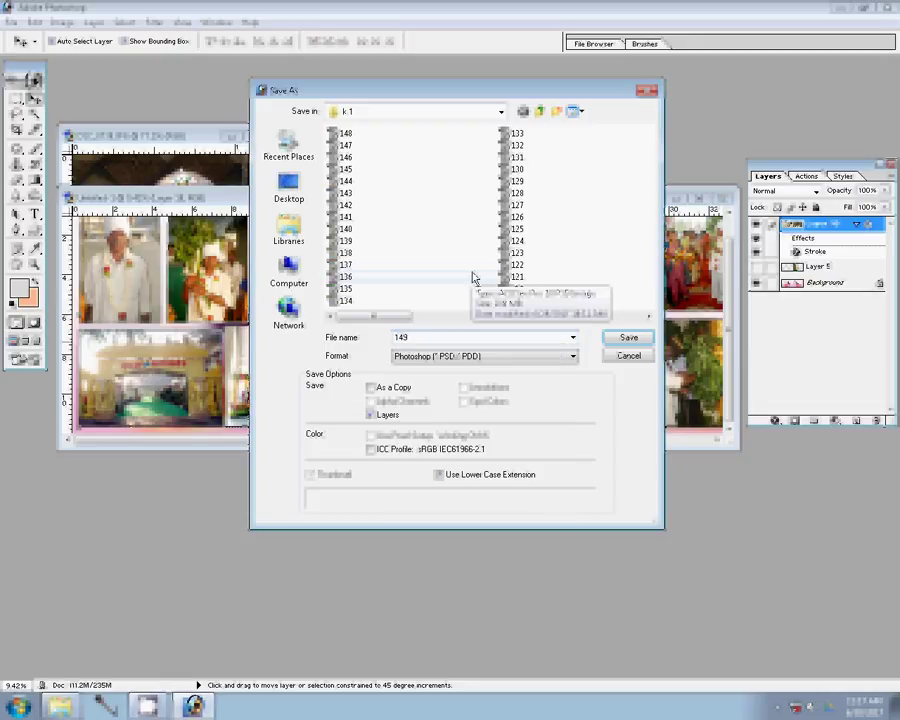
{"action": "key", "text": "Return"}
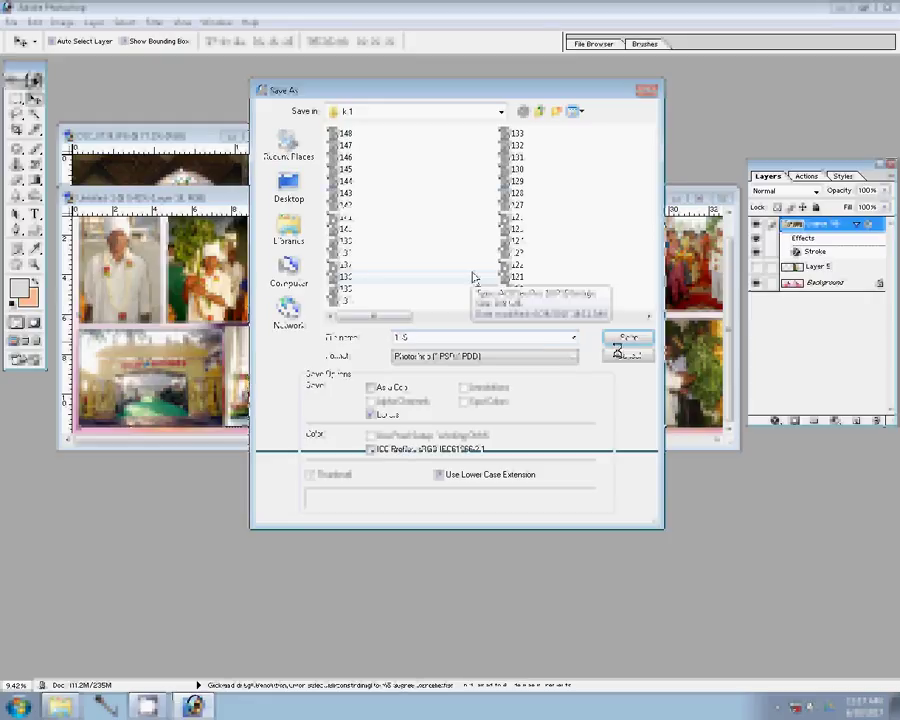